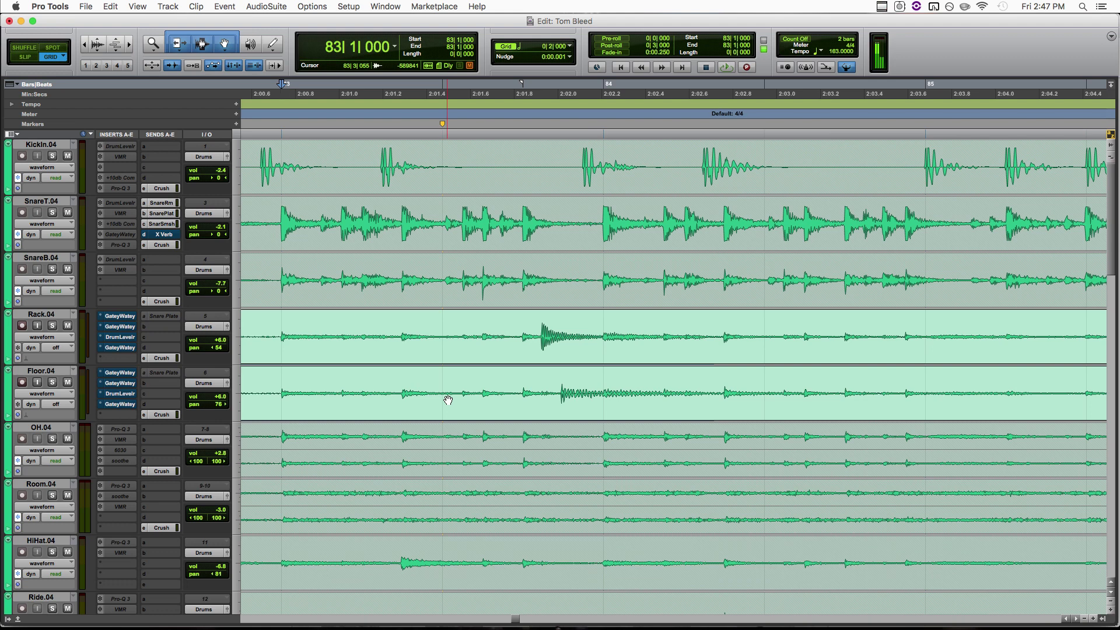
Place the edit cursor at bar 83 on the tom tracks and play the full drum mix from there
{"action": "mouse_move", "coordinate": [283, 331]}
{"action": "left_mouse_down"}
{"action": "mouse_move", "coordinate": [603, 391]}
{"action": "mouse_move", "coordinate": [762, 391]}
{"action": "mouse_move", "coordinate": [442, 379]}
{"action": "mouse_move", "coordinate": [283, 331]}
{"action": "left_mouse_up"}
{"action": "left_click", "coordinate": [282, 371]}
{"action": "key", "text": "space"}
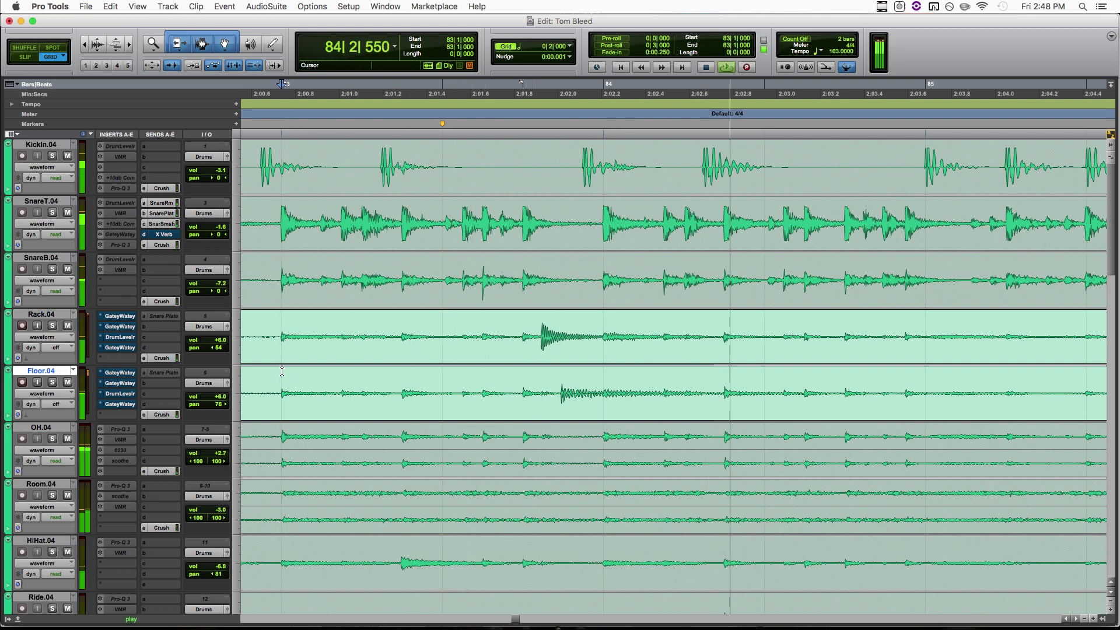
{"action": "key", "text": "space"}
Select both Rack.04 and Floor.04, solo them together, and audition the toms from bar 83
{"action": "left_click", "coordinate": [41, 314], "text": "shift"}
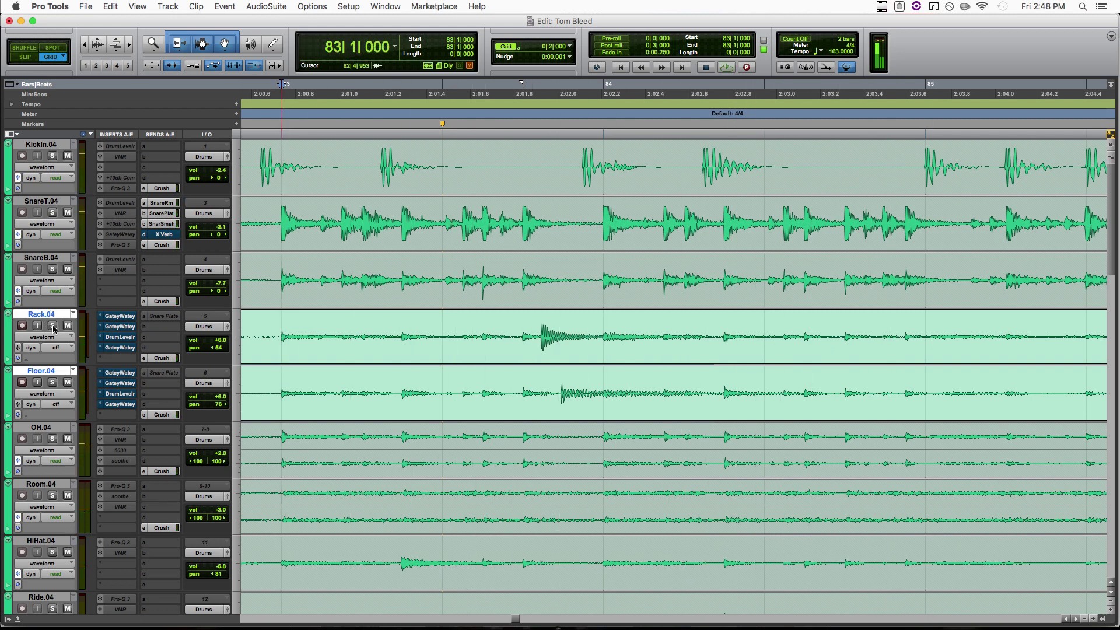
{"action": "left_click", "coordinate": [52, 325], "text": "alt+shift"}
{"action": "key", "text": "space"}
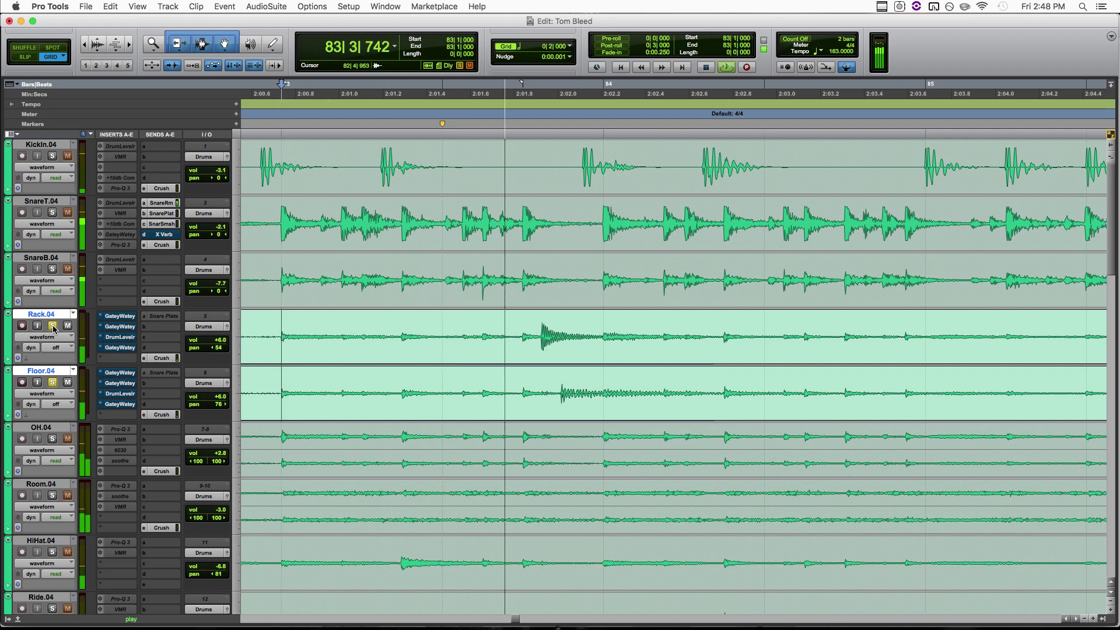
{"action": "key", "text": "space"}
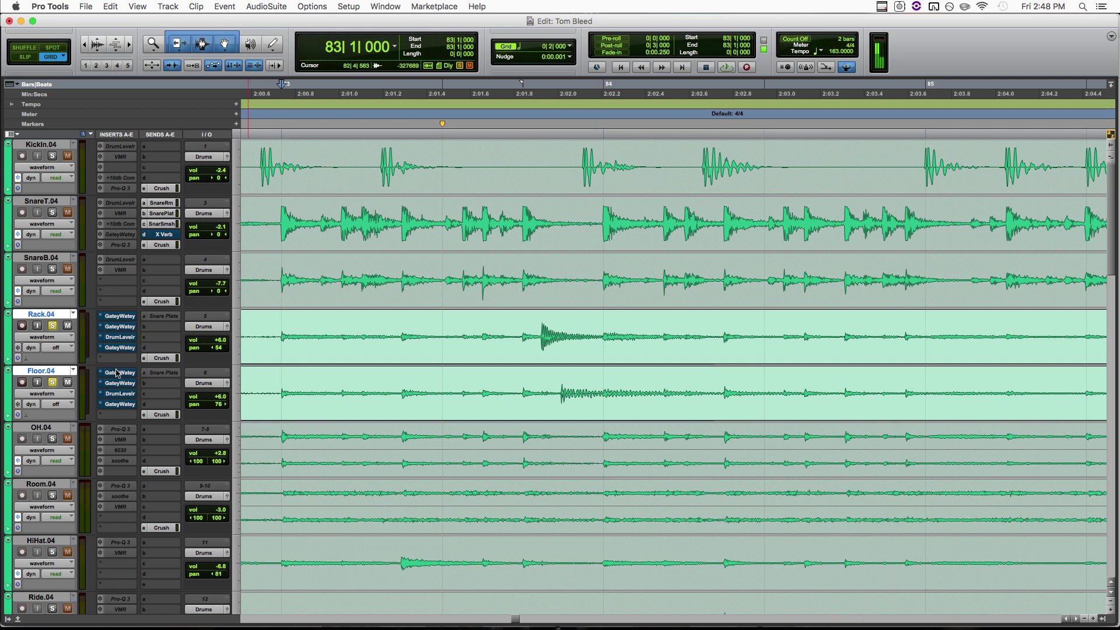
Open and enable the first Gatey Watey insert on Rack.04 and select 83|3 to 84|3 across both tom tracks
{"action": "left_click", "coordinate": [120, 317]}
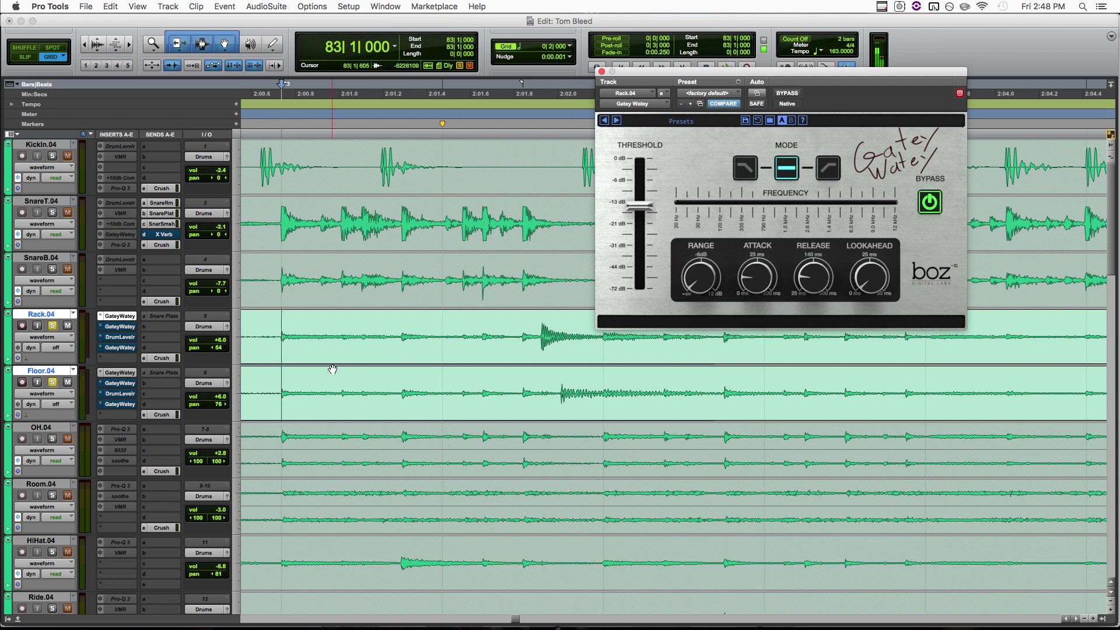
{"action": "scroll", "coordinate": [408, 330], "scroll_direction": "right", "scroll_amount": 2}
{"action": "left_click", "coordinate": [546, 331]}
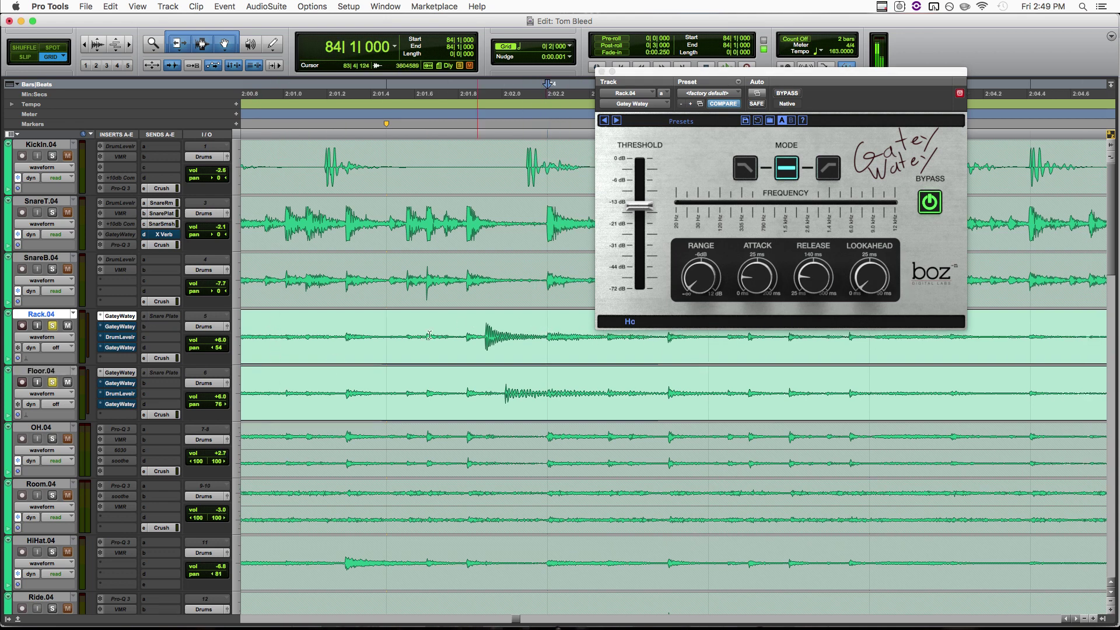
{"action": "left_click_drag", "start_coordinate": [388, 329], "coordinate": [662, 382]}
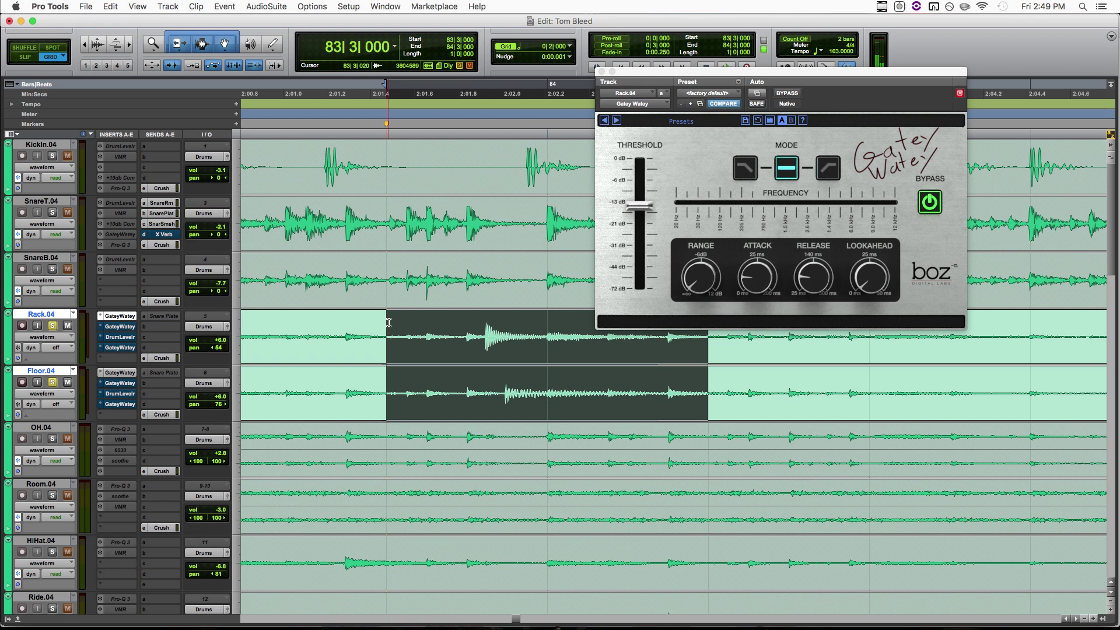
Audition the selected tom fill in solo, and again with the toms unsoloed in the full drum mix
{"action": "key", "text": "space"}
{"action": "left_click", "coordinate": [53, 327]}
{"action": "key", "text": "space"}
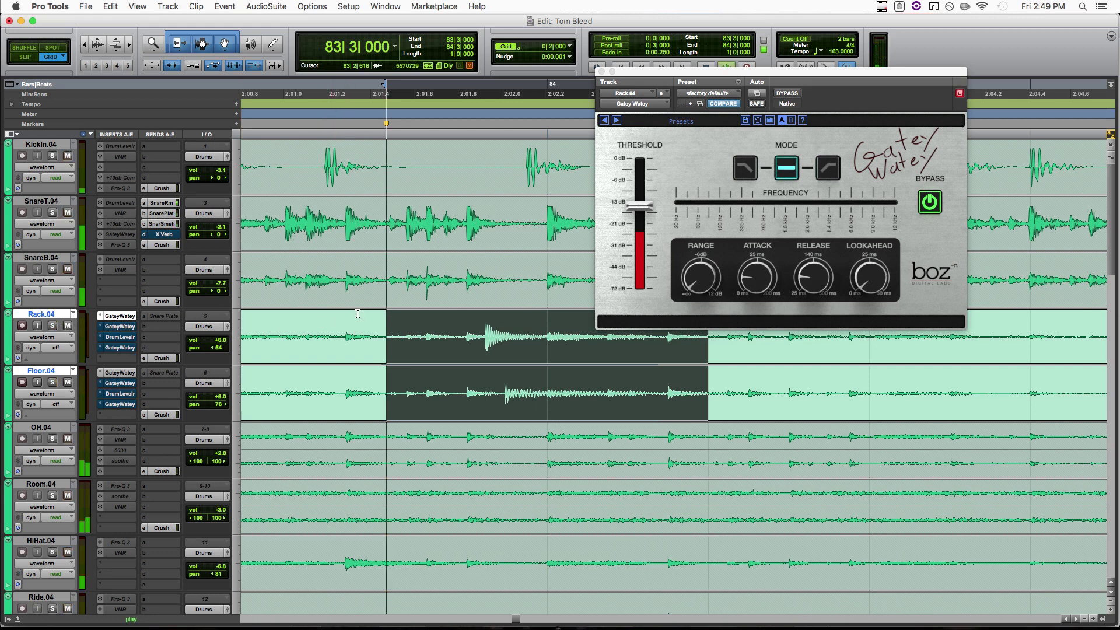
{"action": "key", "text": "space"}
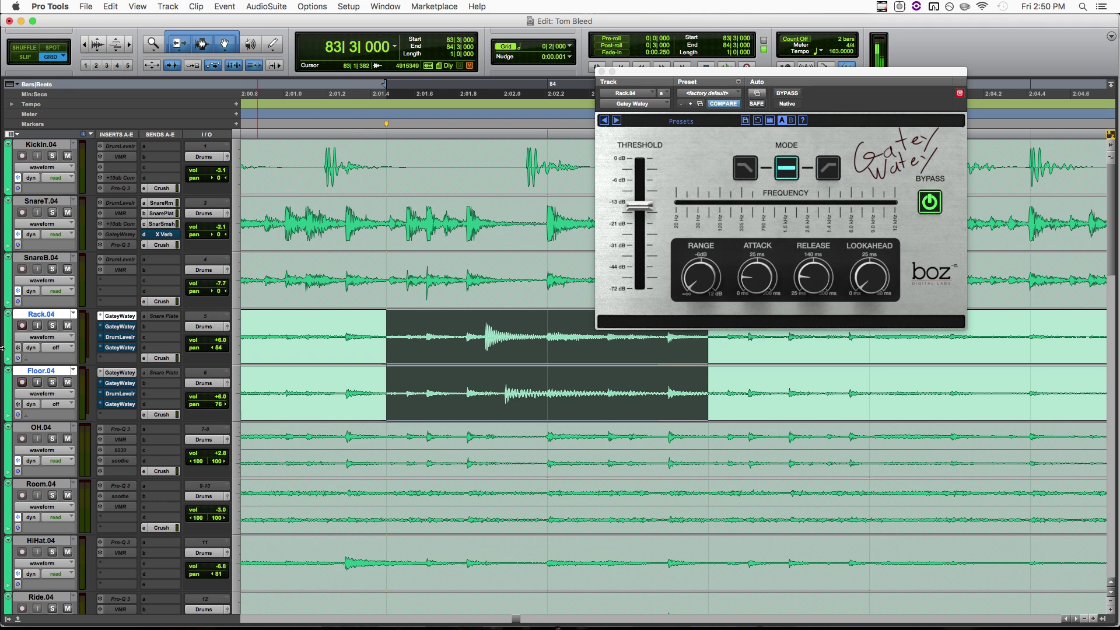
Bypass the toms' first Gatey Watey, enable and open the second one, and play the fill in the full mix
{"action": "left_click", "coordinate": [121, 318], "text": "super"}
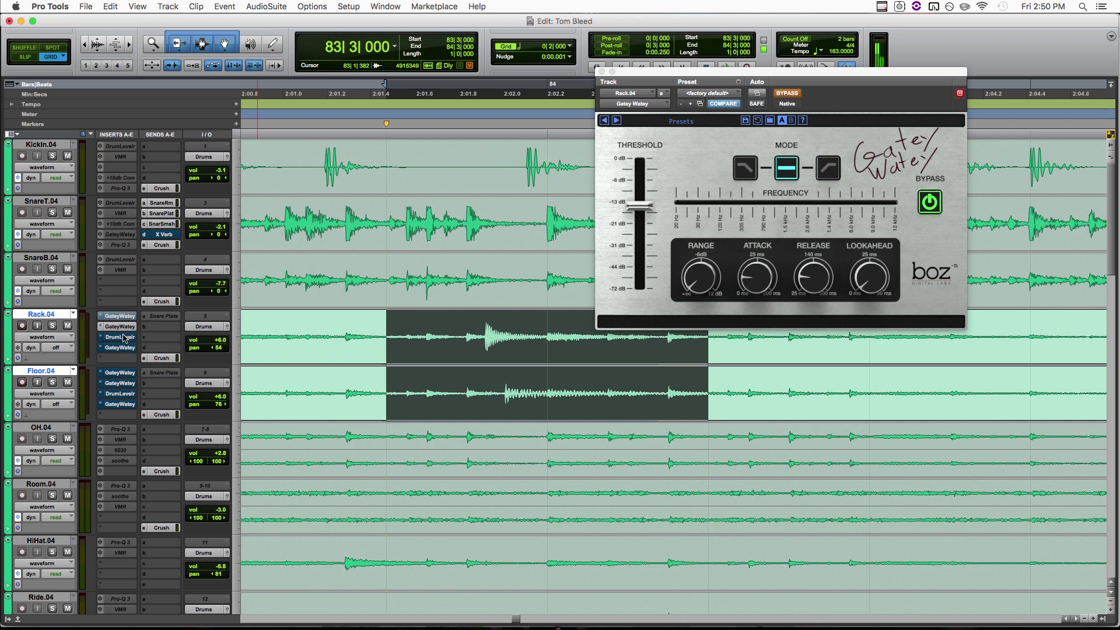
{"action": "left_click", "coordinate": [129, 329]}
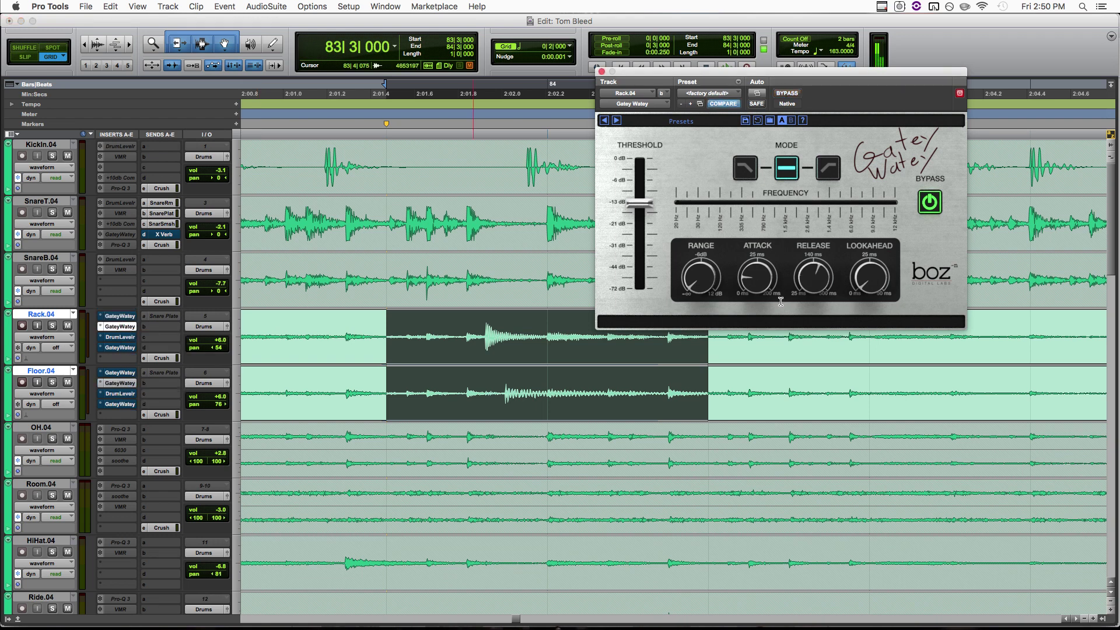
{"action": "key", "text": "space"}
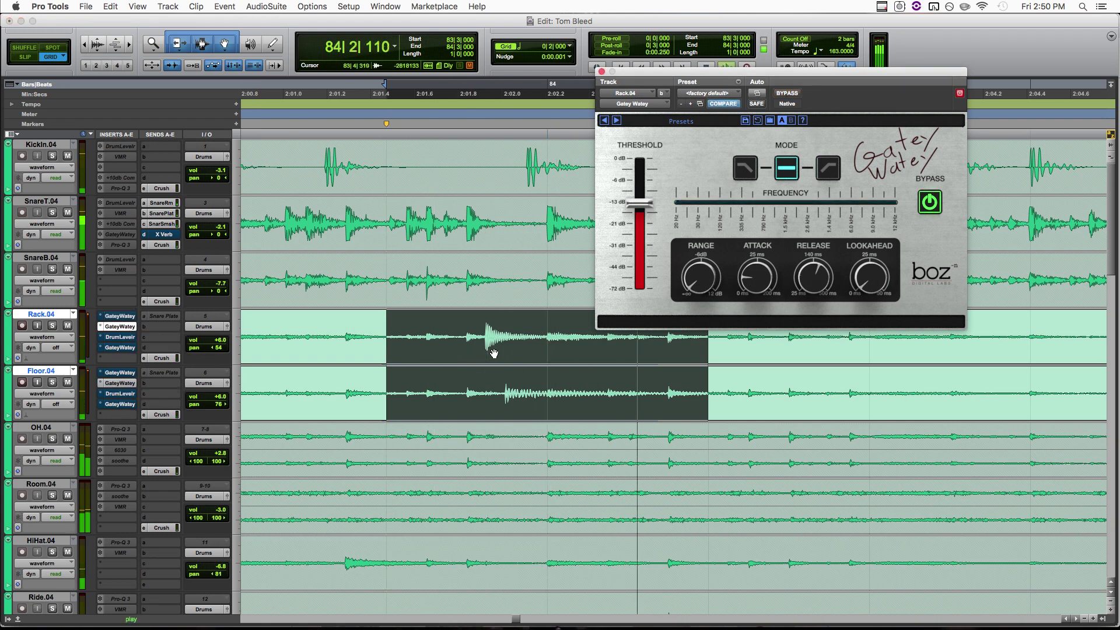
{"action": "key", "text": "space"}
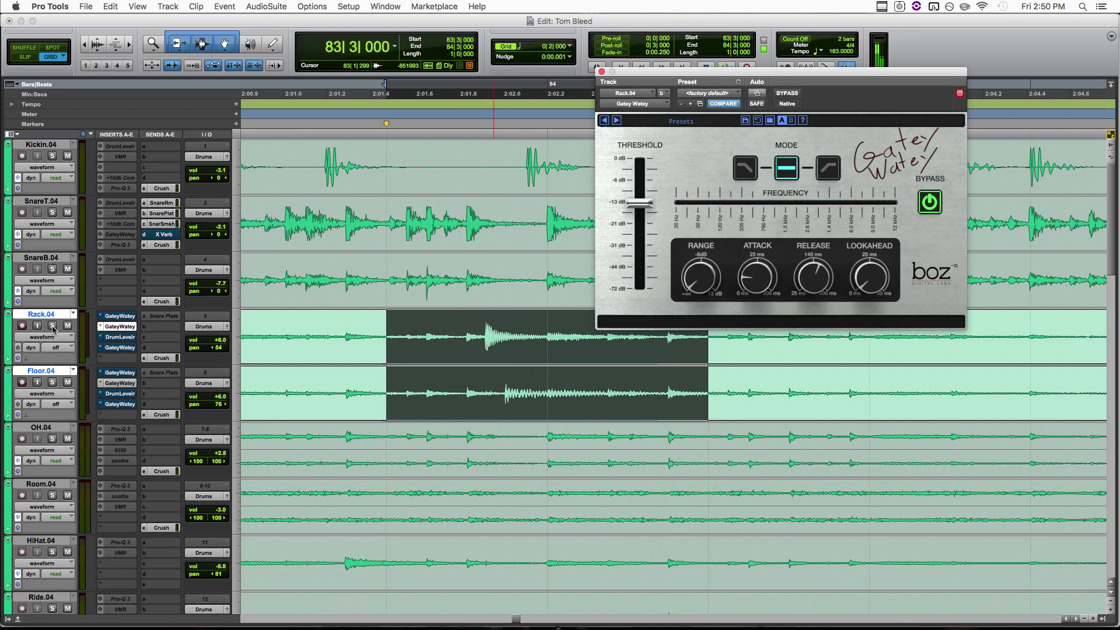
Solo the two tom tracks again and play the selected fill through the second Gatey Watey
{"action": "left_click", "coordinate": [53, 329]}
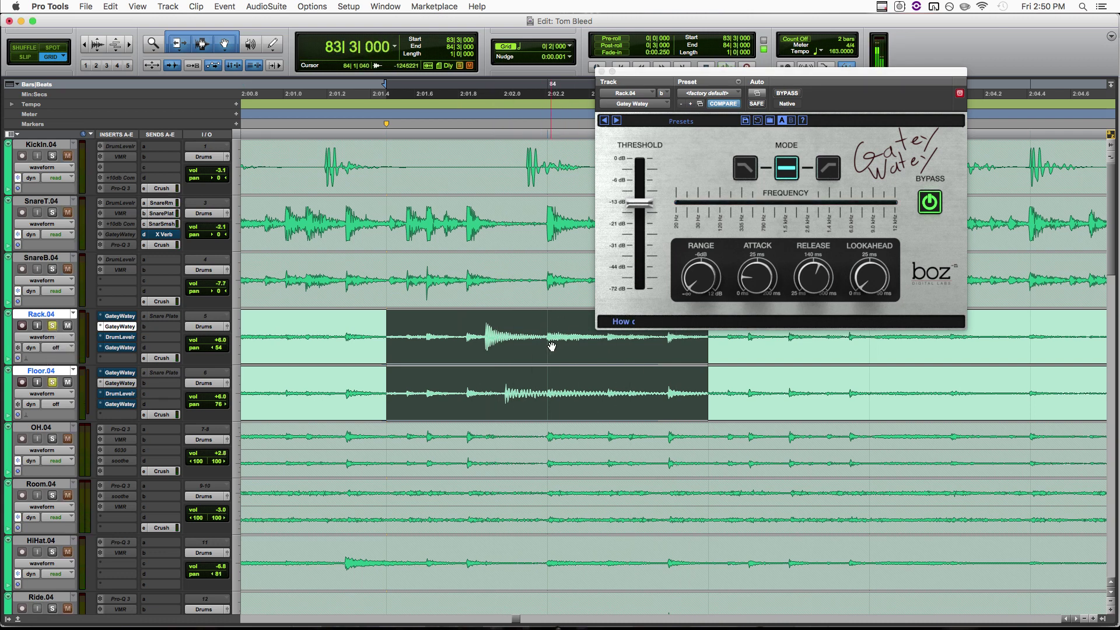
{"action": "key", "text": "space"}
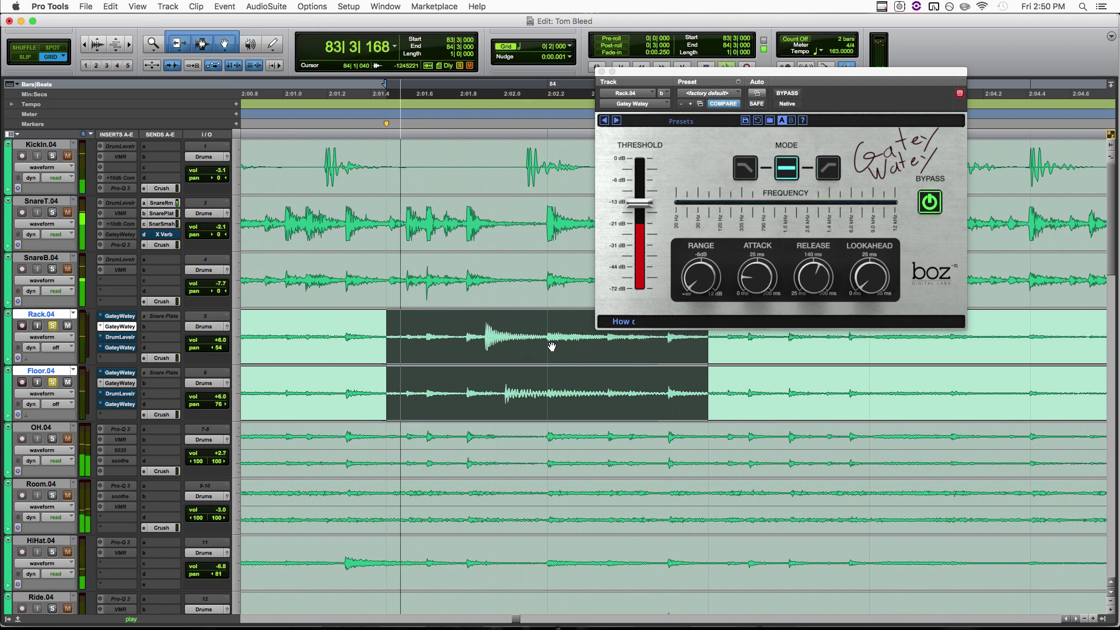
{"action": "key", "text": "space"}
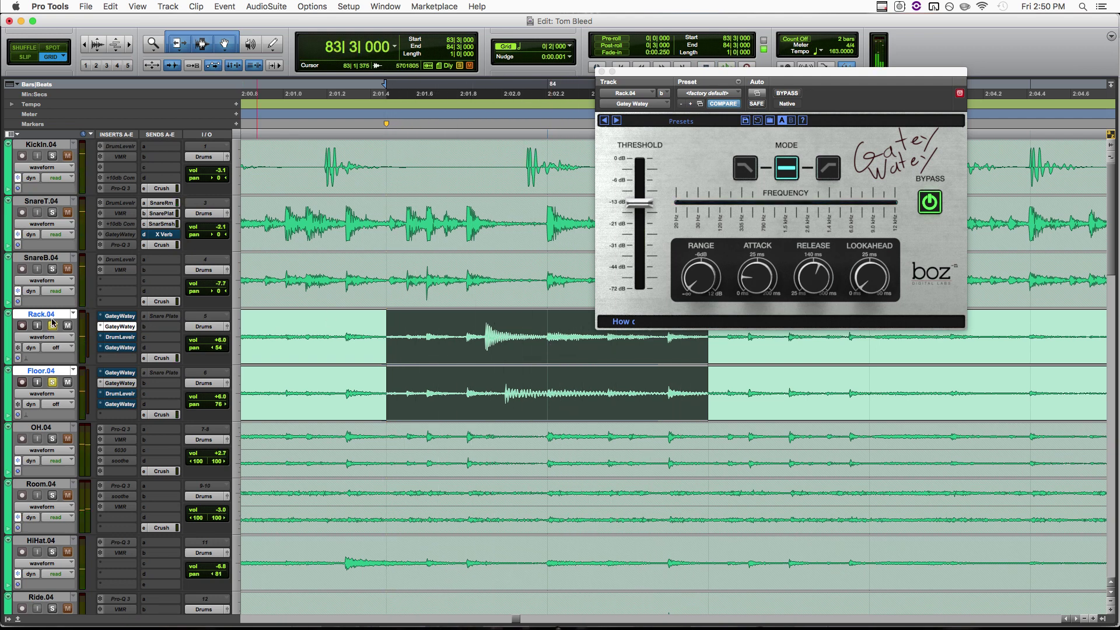
Bypass the second Gatey Watey, open Drum Leveler on Rack.04, and take it out of bypass
{"action": "left_click", "coordinate": [130, 327], "text": "super"}
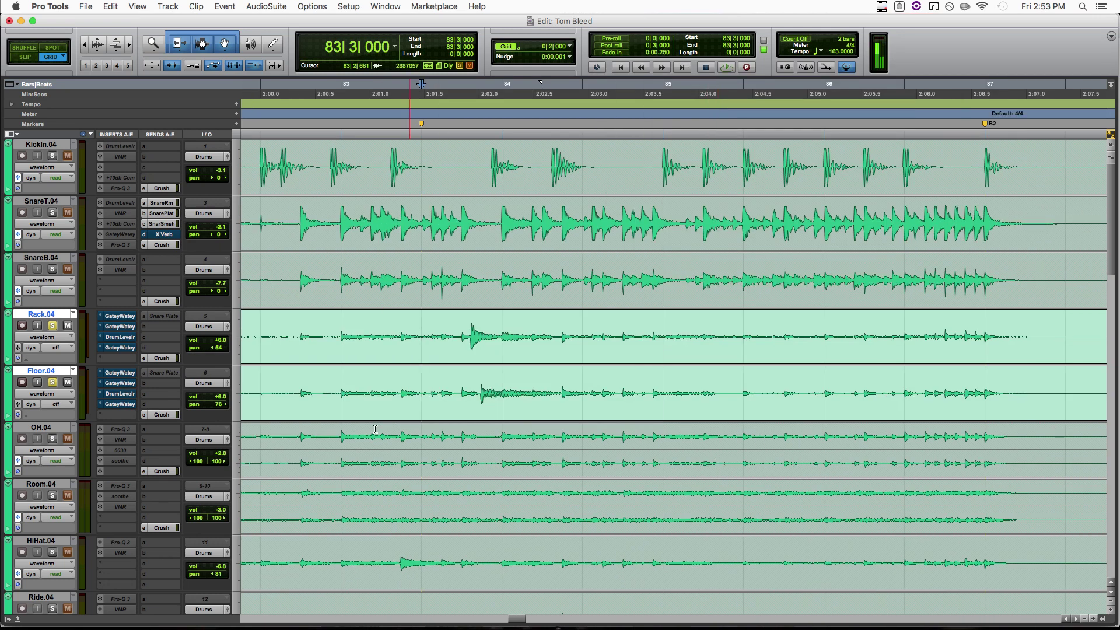
{"action": "left_click", "coordinate": [118, 338]}
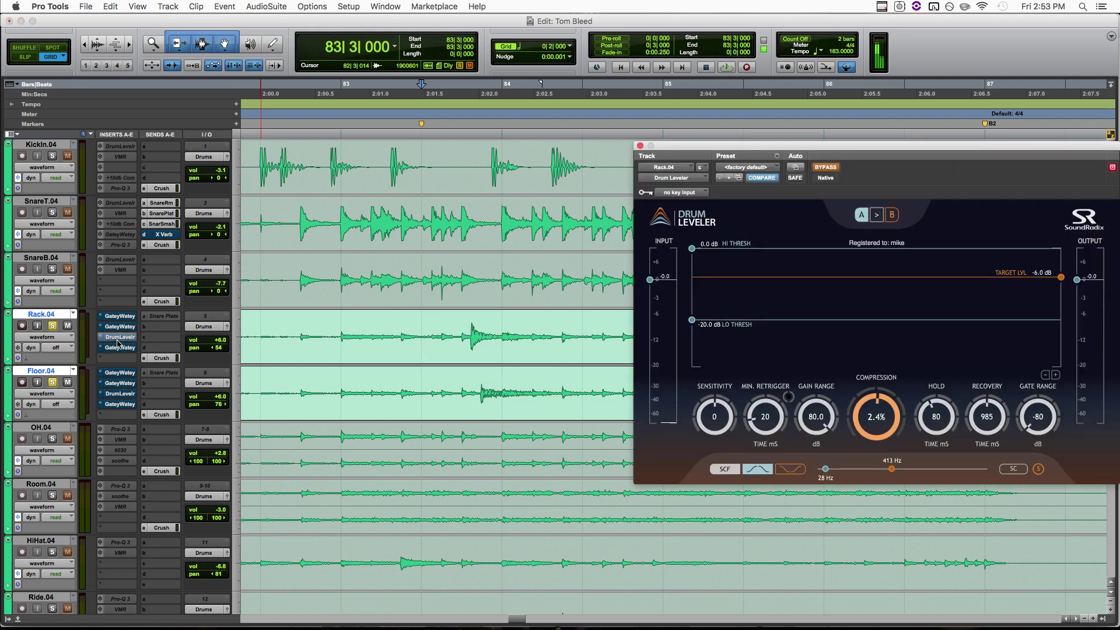
{"action": "left_click", "coordinate": [834, 167]}
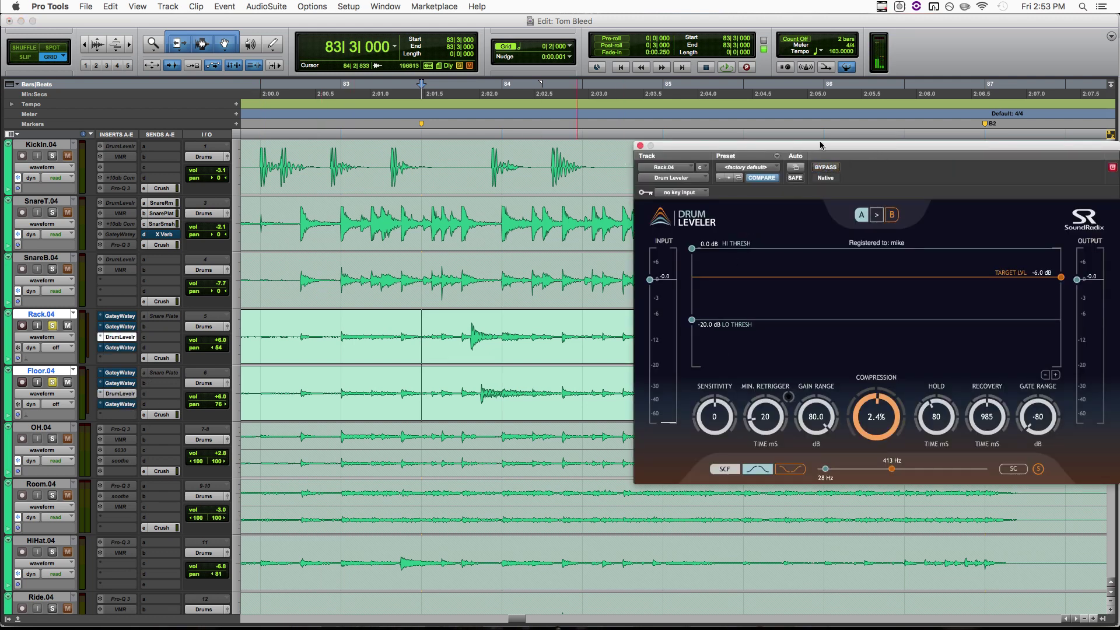
{"action": "left_click_drag", "start_coordinate": [803, 146], "coordinate": [785, 134]}
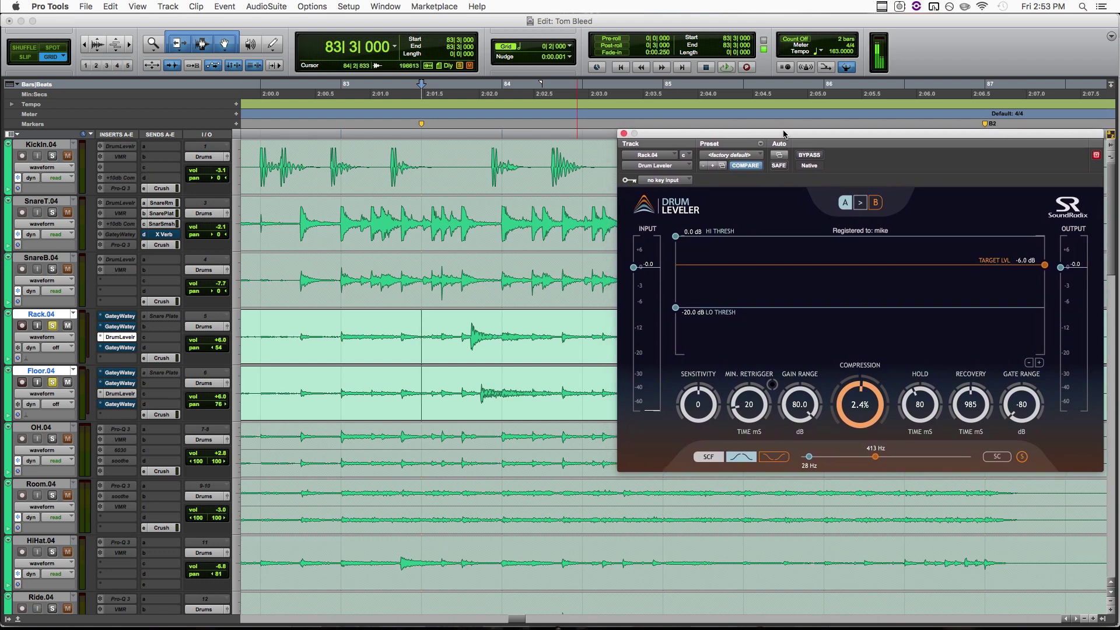
Select 83|3 to 84|3 on Rack.04 and play the soloed passage through Drum Leveler
{"action": "left_click", "coordinate": [405, 328]}
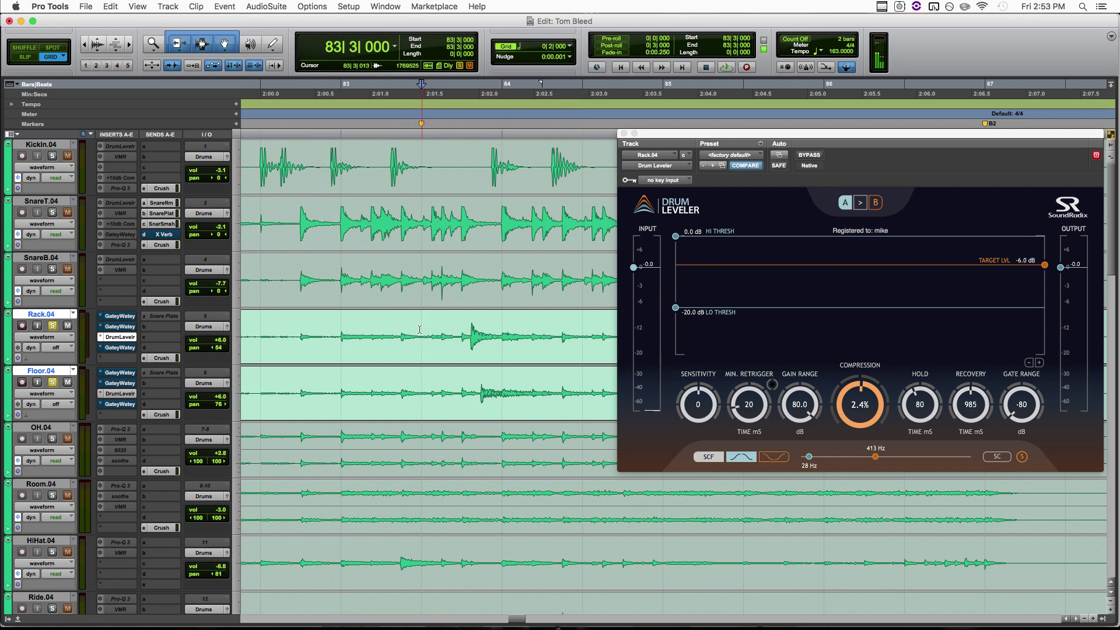
{"action": "left_click_drag", "start_coordinate": [422, 330], "coordinate": [553, 359]}
{"action": "key", "text": "space"}
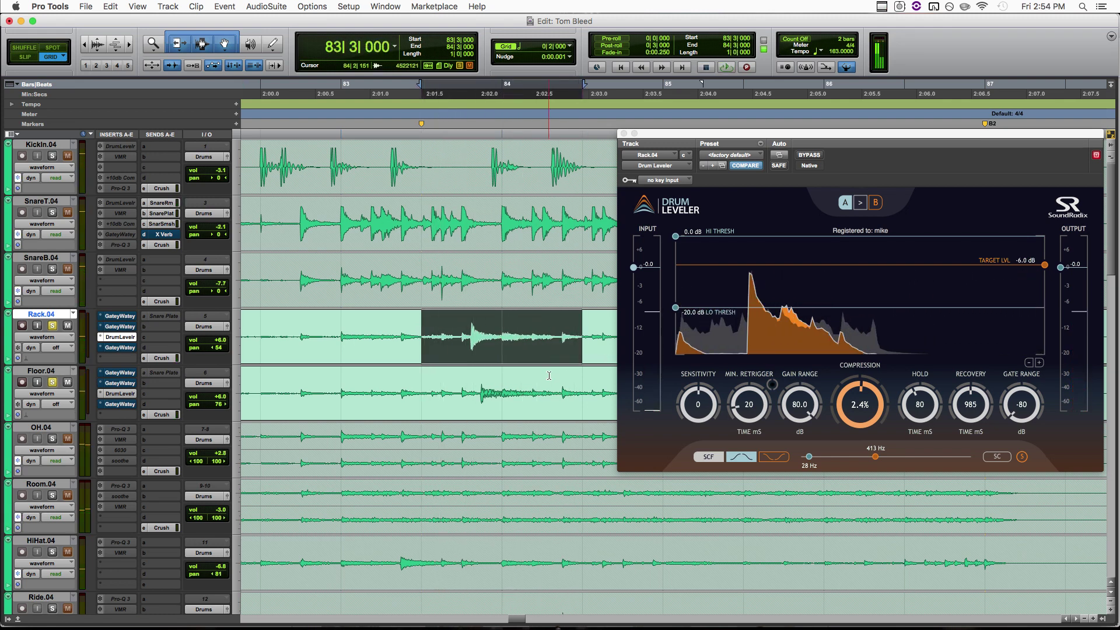
Reselect the Rack.04 passage starting from bar 83 and trim its start so it runs from 83|3 to 84|3
{"action": "key", "text": "r"}
{"action": "key", "text": "r"}
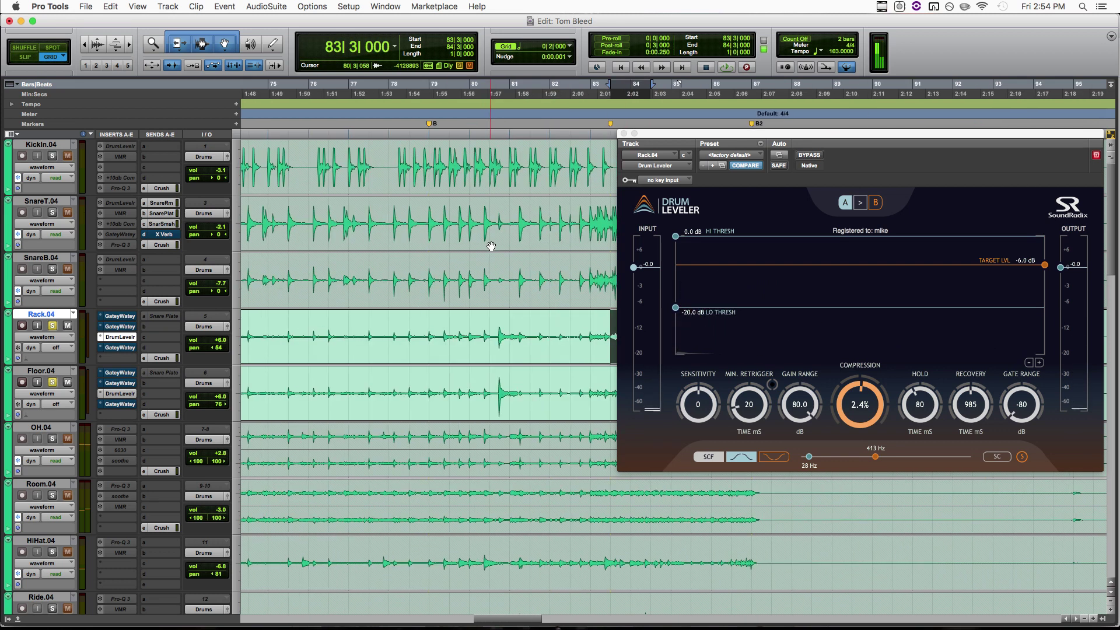
{"action": "left_click_drag", "start_coordinate": [287, 327], "coordinate": [421, 329]}
{"action": "scroll", "coordinate": [415, 325], "scroll_direction": "right", "scroll_amount": 3}
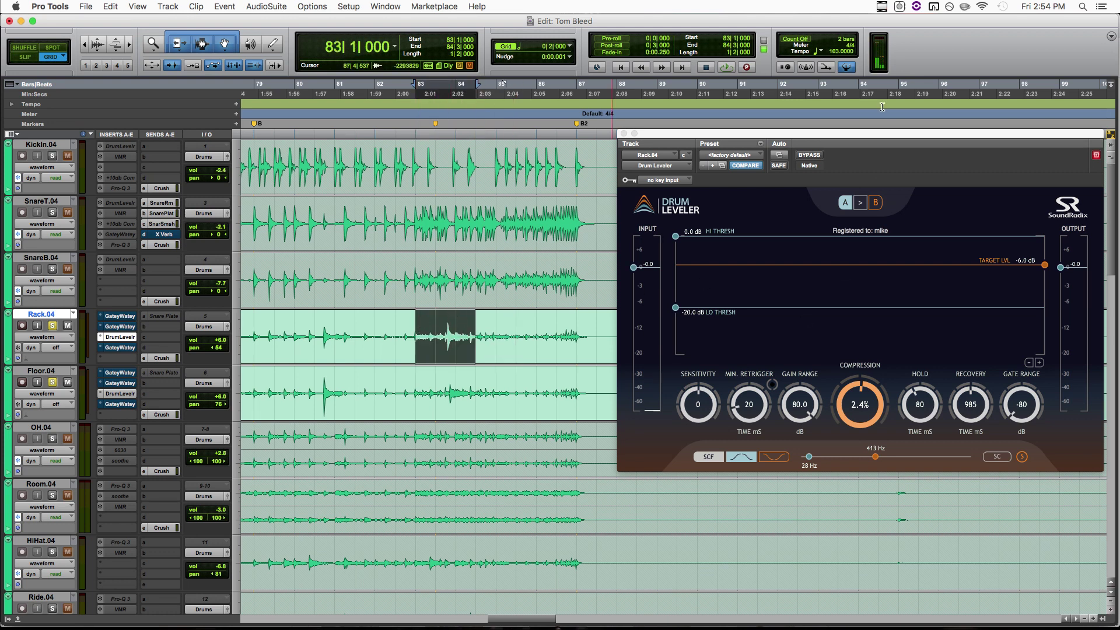
{"action": "left_click", "coordinate": [439, 316], "text": "shift"}
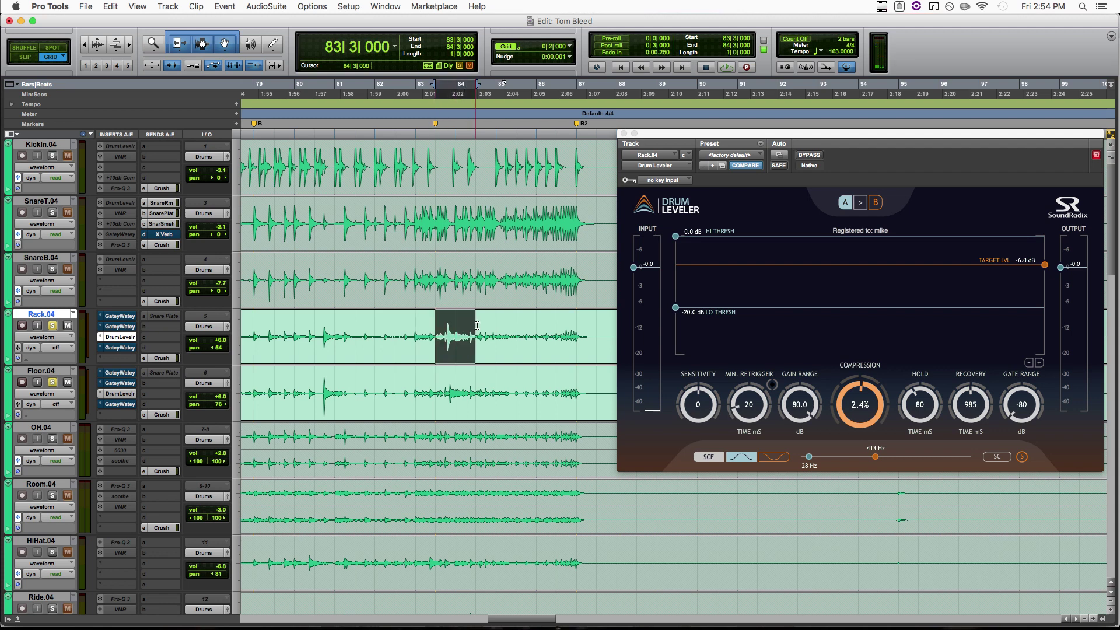
{"action": "key", "text": "super+bracketright"}
{"action": "key", "text": "super+bracketright"}
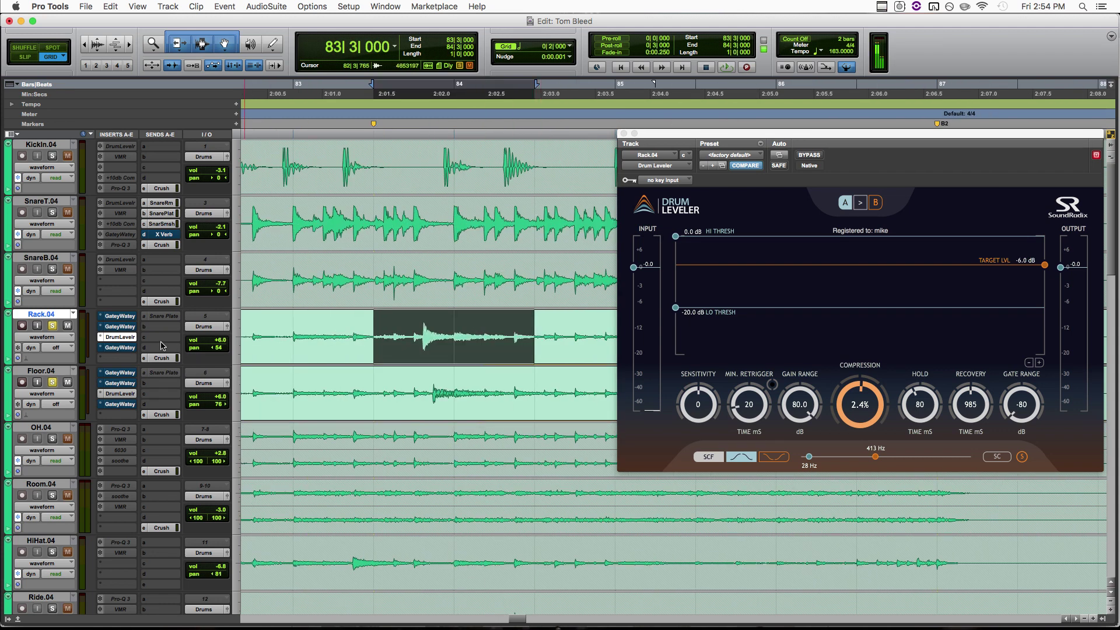
Open the fourth insert's Gatey Watey on Rack.04 and compare its All Frequencies mode with the low-frequency mode
{"action": "left_click", "coordinate": [122, 349]}
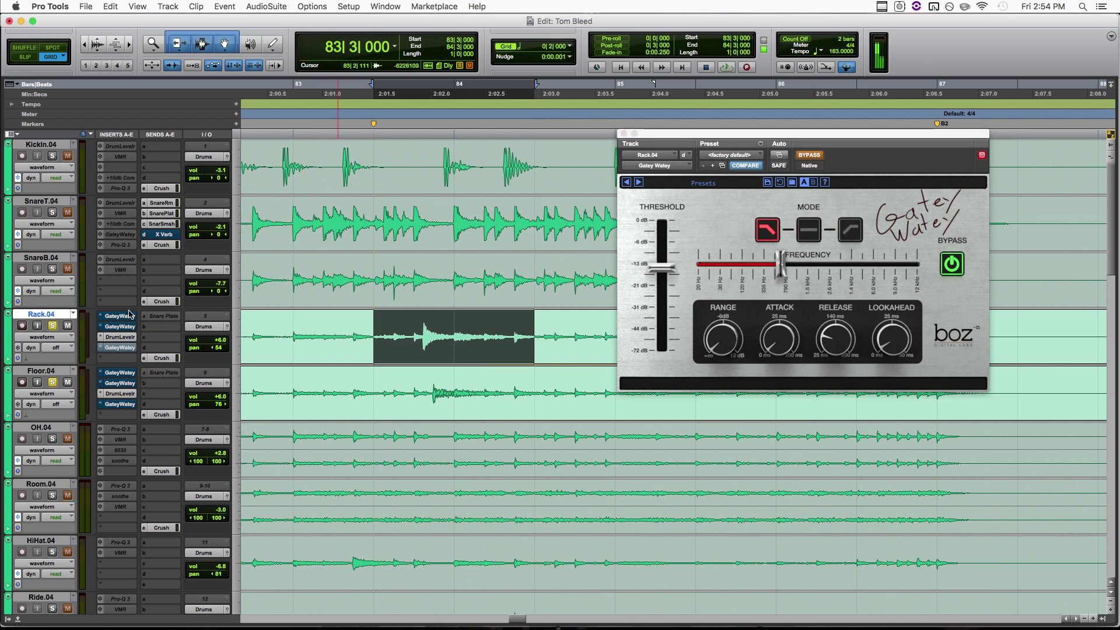
{"action": "left_click_drag", "start_coordinate": [836, 140], "coordinate": [786, 164]}
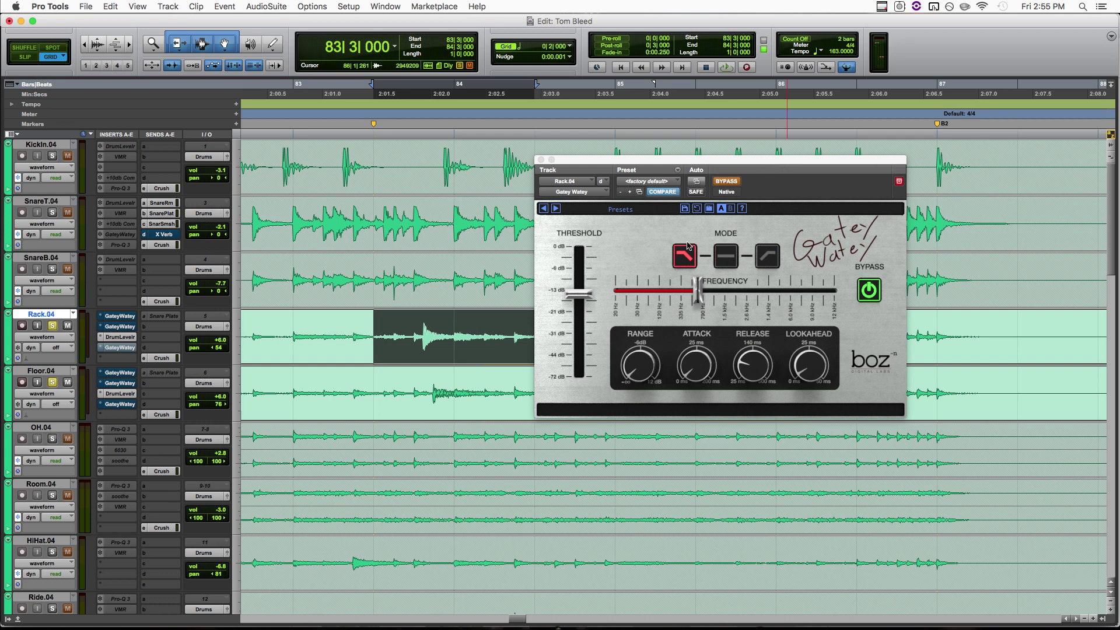
{"action": "left_click", "coordinate": [727, 255]}
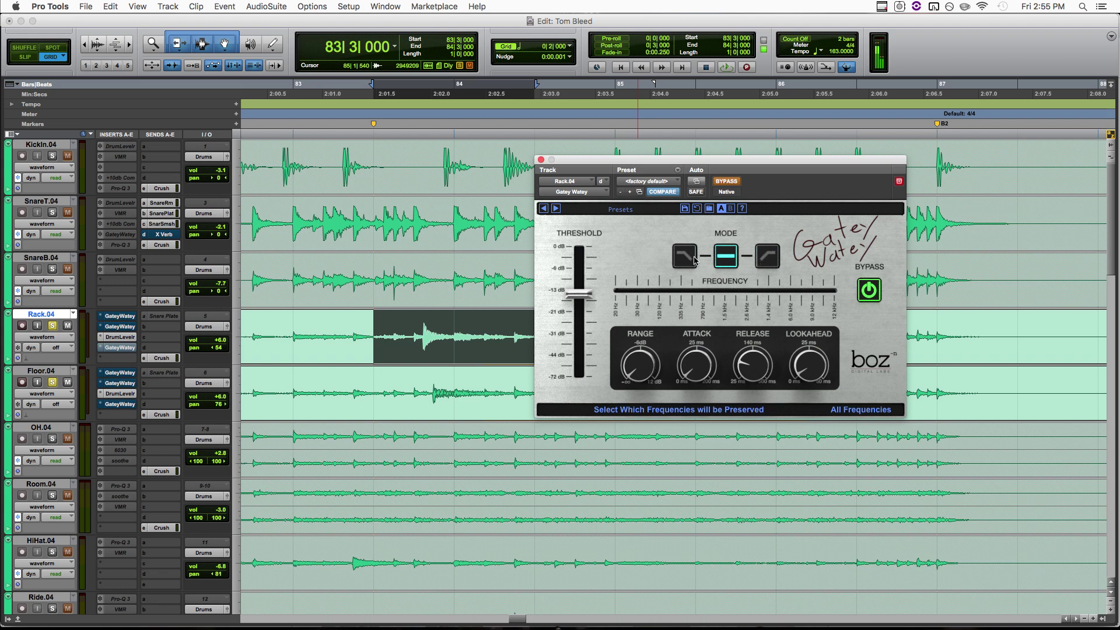
{"action": "left_click", "coordinate": [695, 261]}
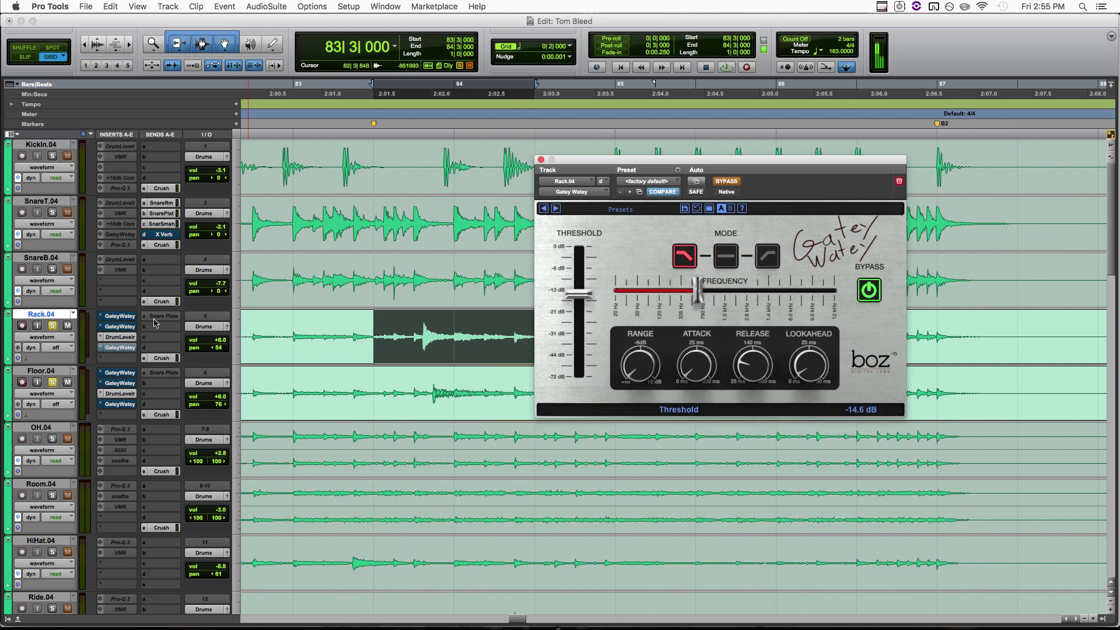
Take the toms' fourth-insert Gatey Watey out of bypass and play the selected passage in solo
{"action": "left_click", "coordinate": [121, 348]}
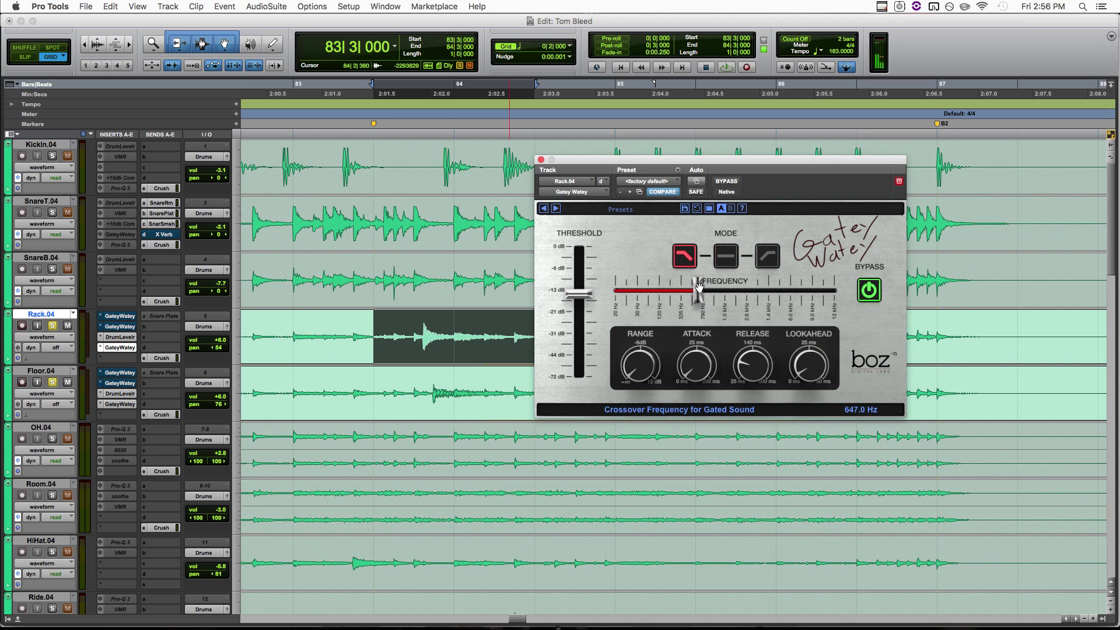
{"action": "key", "text": "space"}
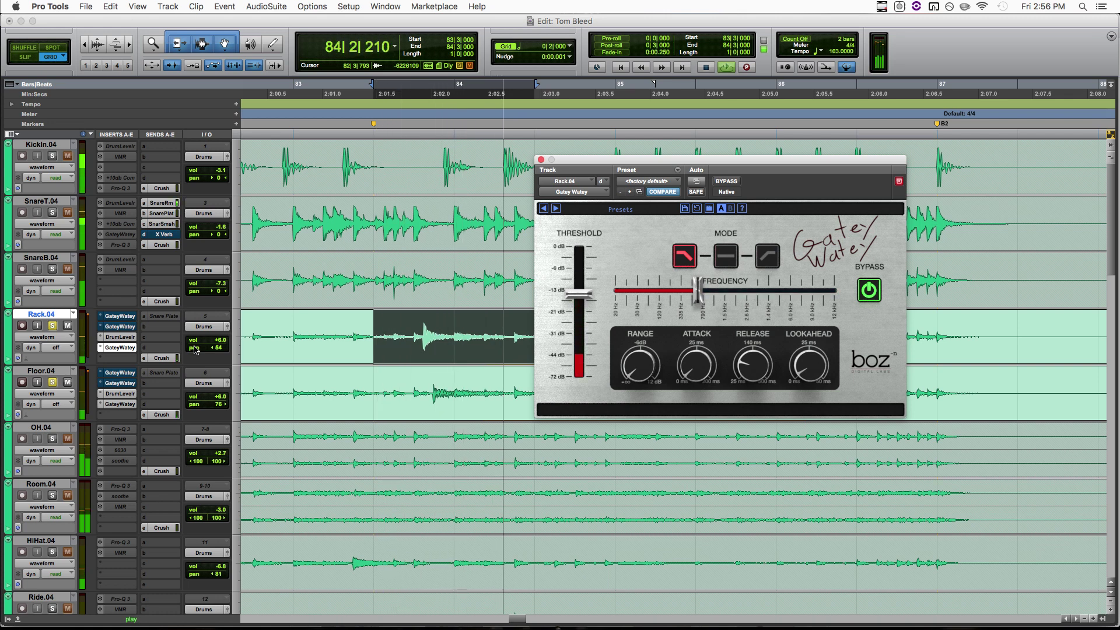
{"action": "key", "text": "space"}
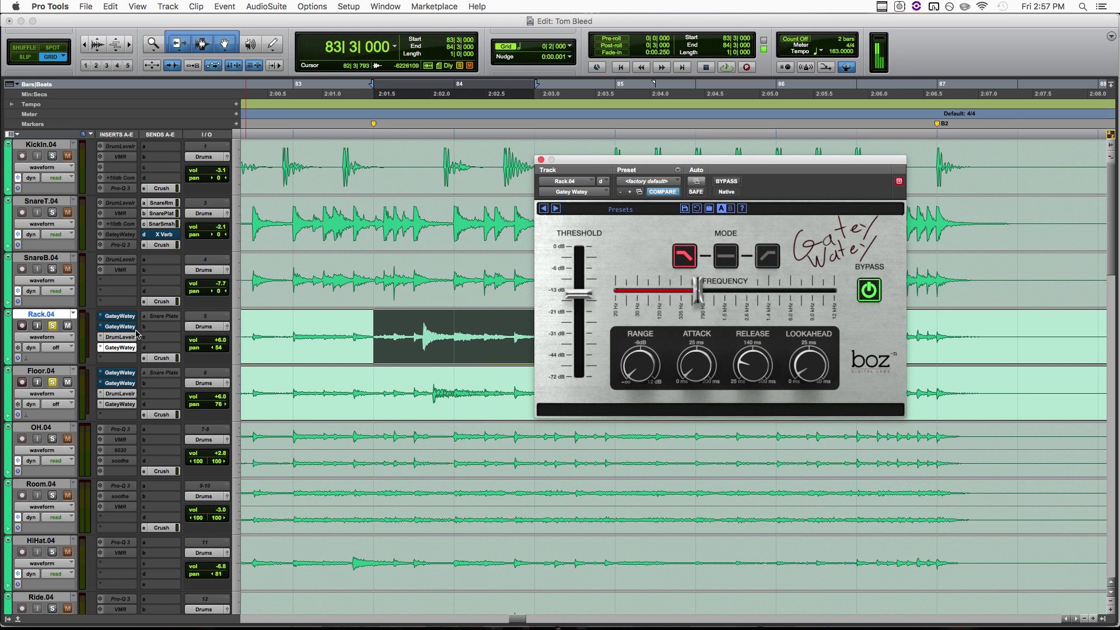
Unsolo the tom tracks and play the full drum mix from bar 83 with the leveler and gate enabled
{"action": "left_click", "coordinate": [53, 328]}
{"action": "left_click", "coordinate": [300, 324]}
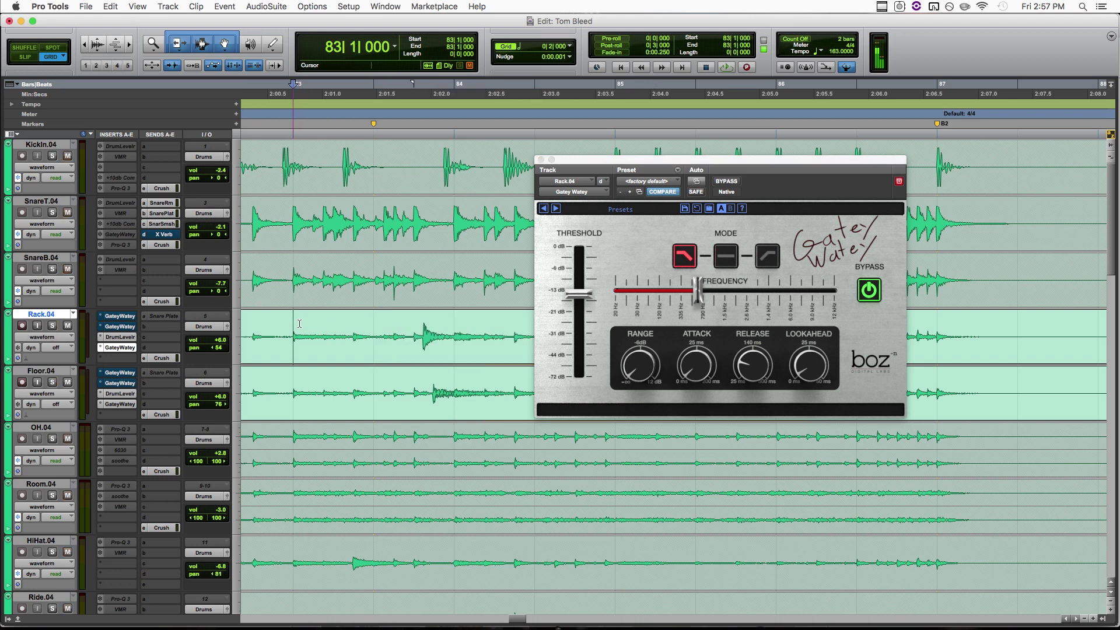
{"action": "key", "text": "space"}
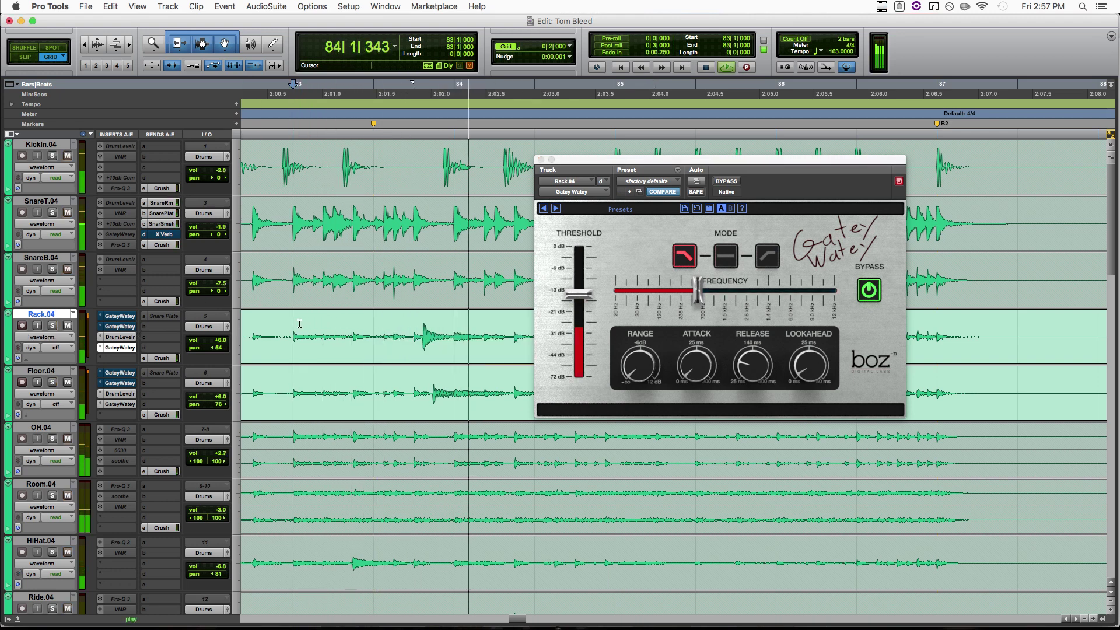
Stop playback and select the Rack.04 passage from 83|3 to 84|3
{"action": "key", "text": "space"}
{"action": "left_click", "coordinate": [374, 323]}
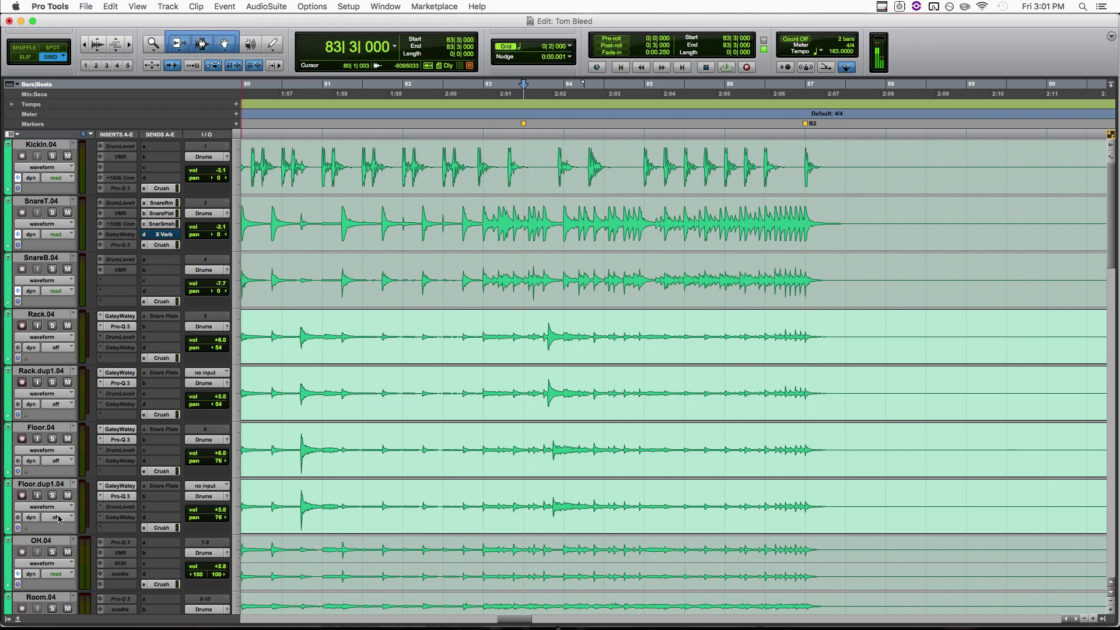
{"action": "left_click", "coordinate": [49, 315]}
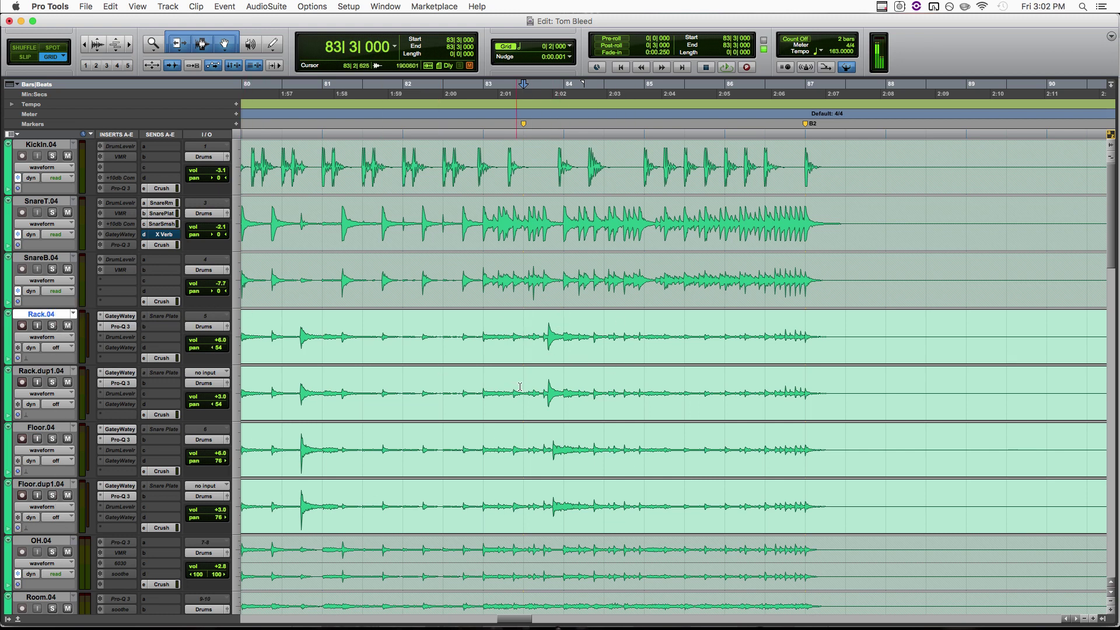
{"action": "left_click_drag", "start_coordinate": [523, 392], "coordinate": [604, 392]}
{"action": "key", "text": "p"}
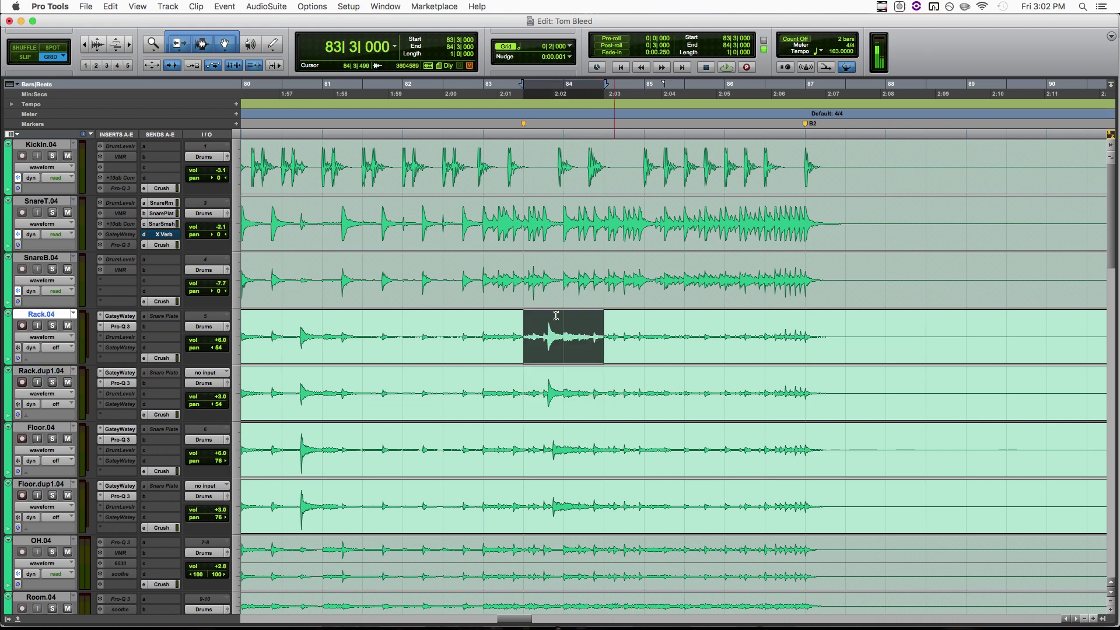
{"action": "left_click", "coordinate": [55, 316]}
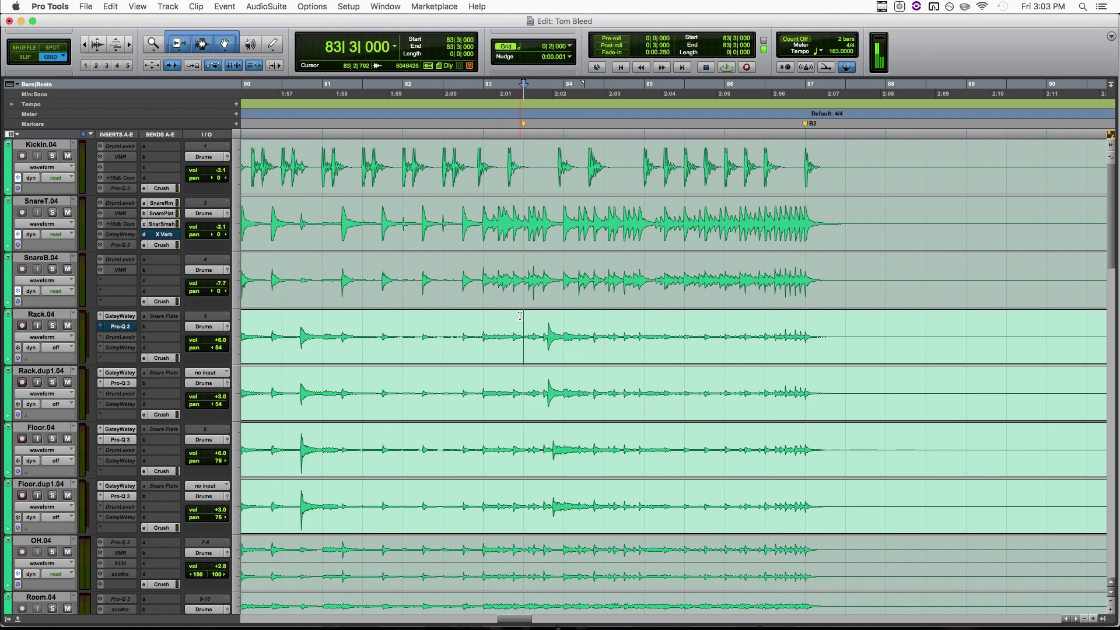
{"action": "left_click", "coordinate": [55, 315]}
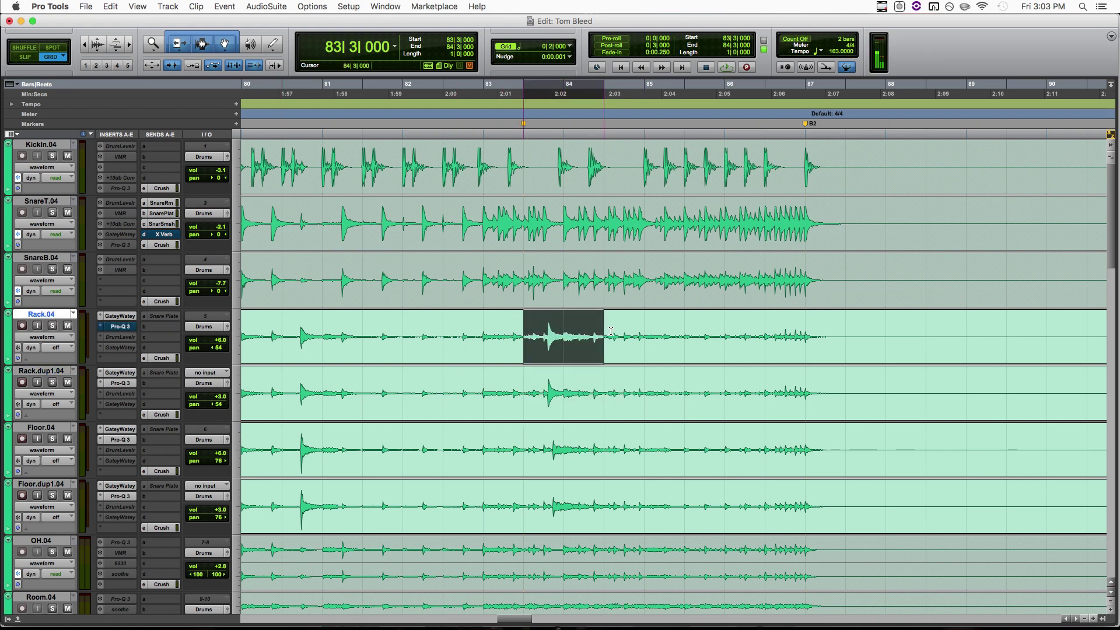
Solo Rack.04 and inspect the release setting of its first-insert Gatey Watey
{"action": "left_click", "coordinate": [117, 318]}
{"action": "key", "text": "shift+s"}
{"action": "left_click_drag", "start_coordinate": [940, 170], "coordinate": [808, 231]}
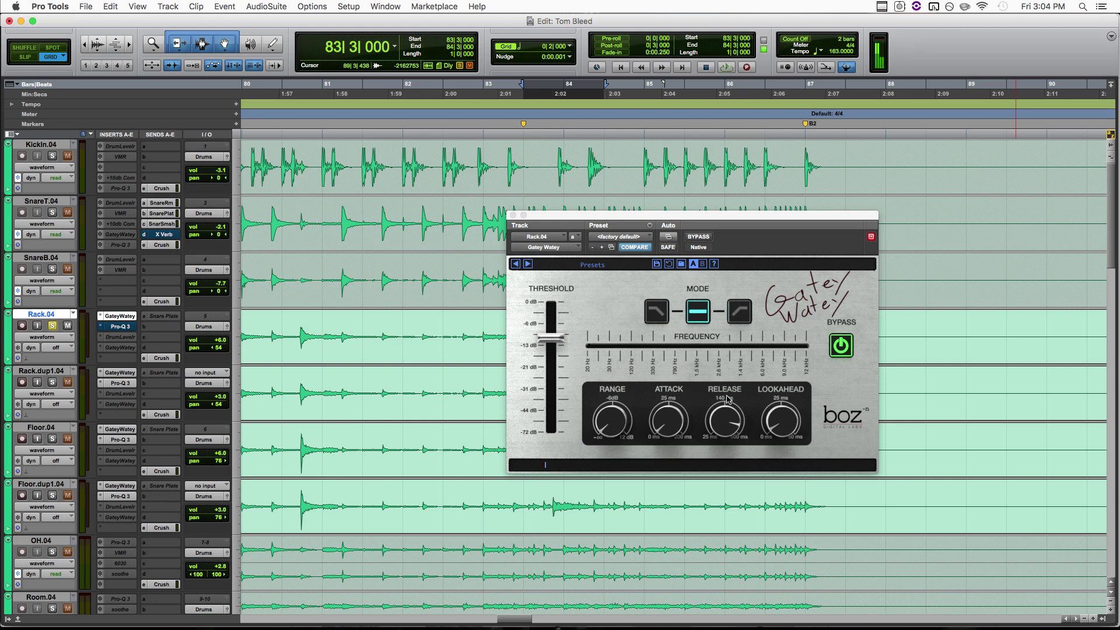
{"action": "mouse_move", "coordinate": [728, 424]}
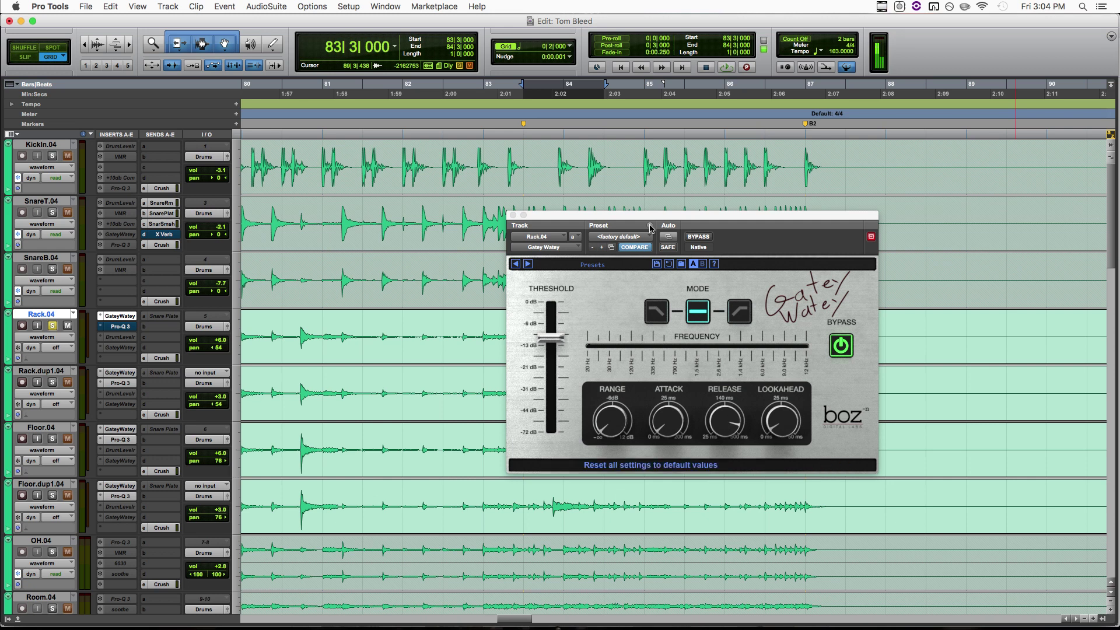
{"action": "left_click_drag", "start_coordinate": [650, 230], "coordinate": [759, 192]}
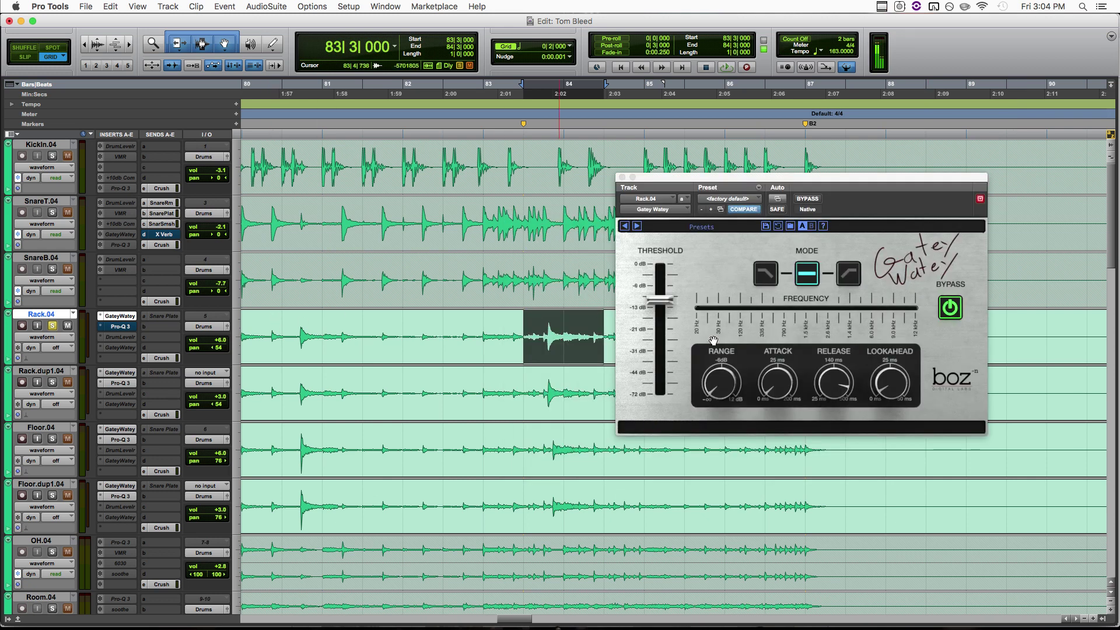
Open the Pro-Q 3 high-cut filter on Rack.04 and take it out of bypass
{"action": "left_click", "coordinate": [131, 328]}
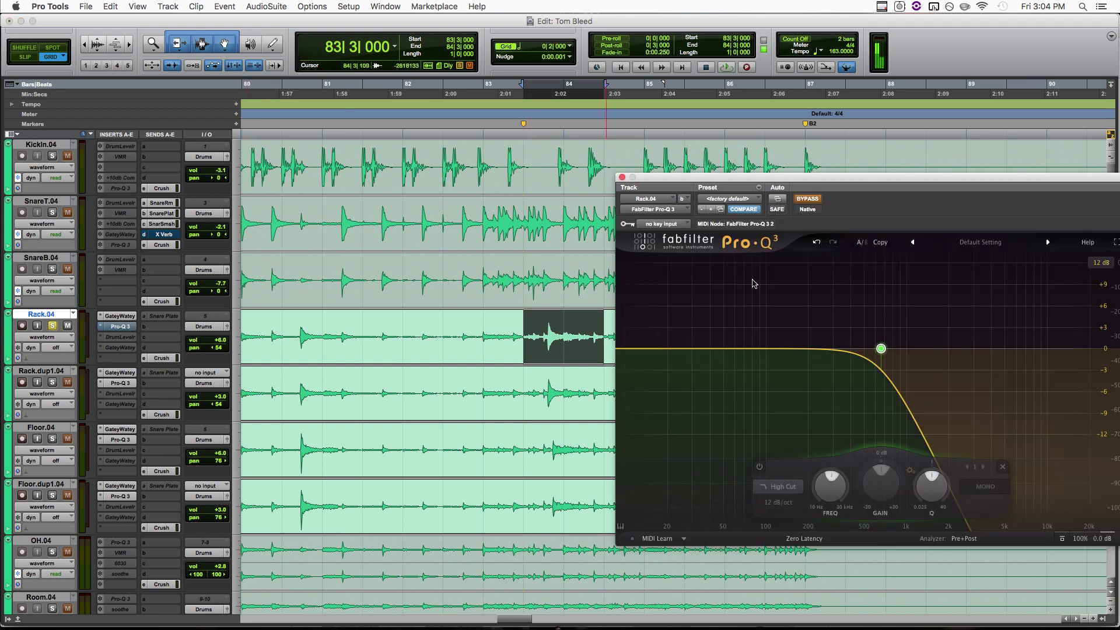
{"action": "left_click", "coordinate": [817, 201]}
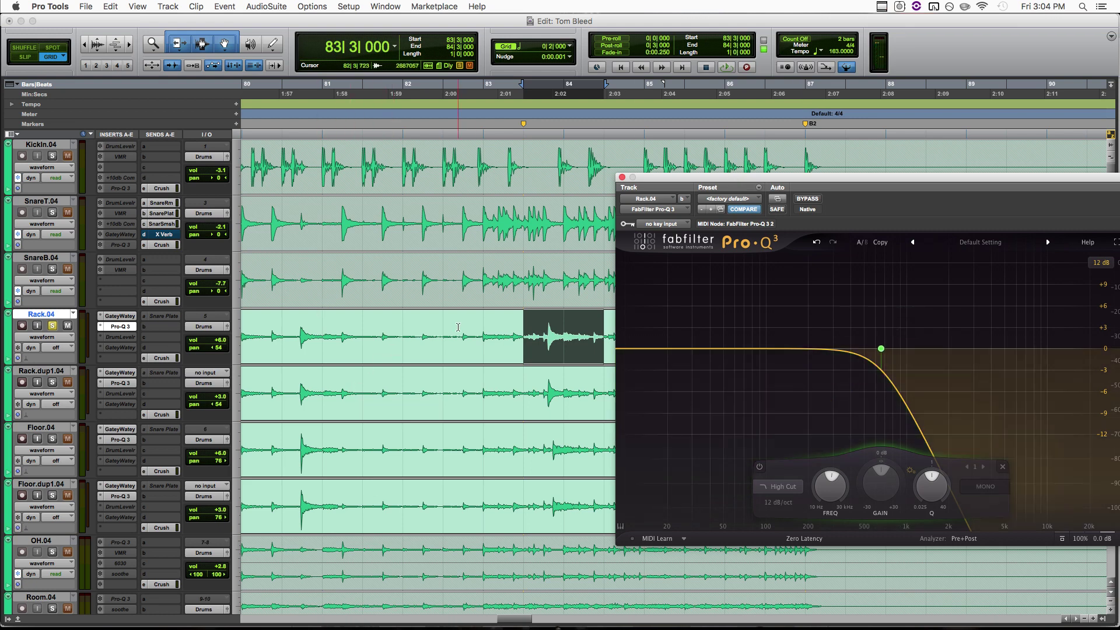
Solo Rack.dup1.04 in place of Rack.04, bypass its Pro-Q 3 and inspect its Gatey Watey release setting
{"action": "left_click", "coordinate": [53, 384]}
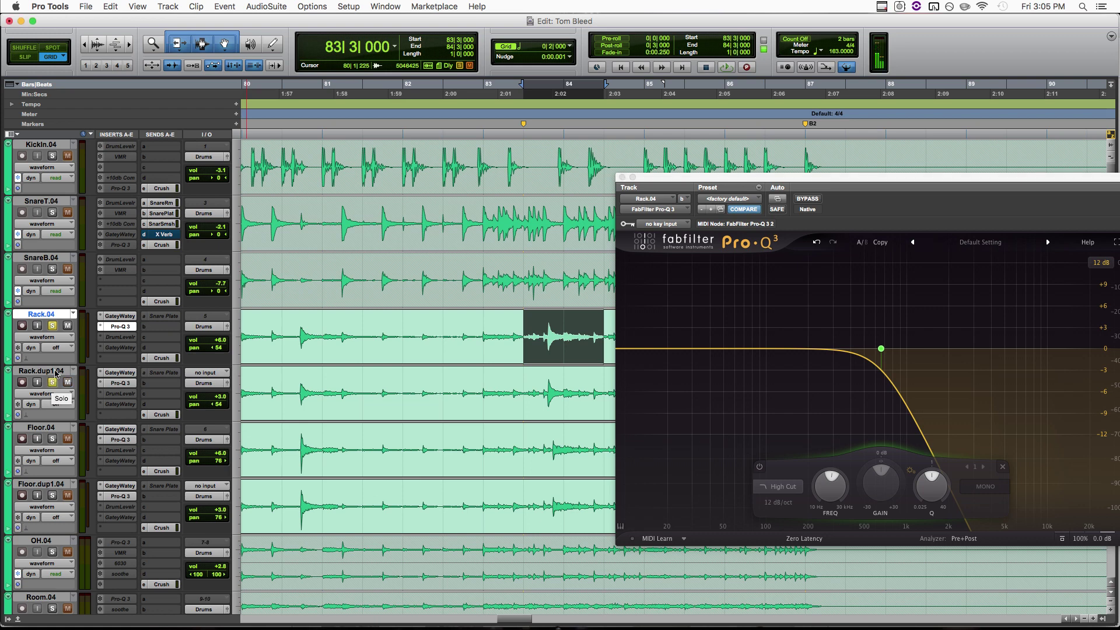
{"action": "left_click", "coordinate": [53, 326]}
{"action": "left_click", "coordinate": [123, 384], "text": "super"}
{"action": "left_click", "coordinate": [125, 373]}
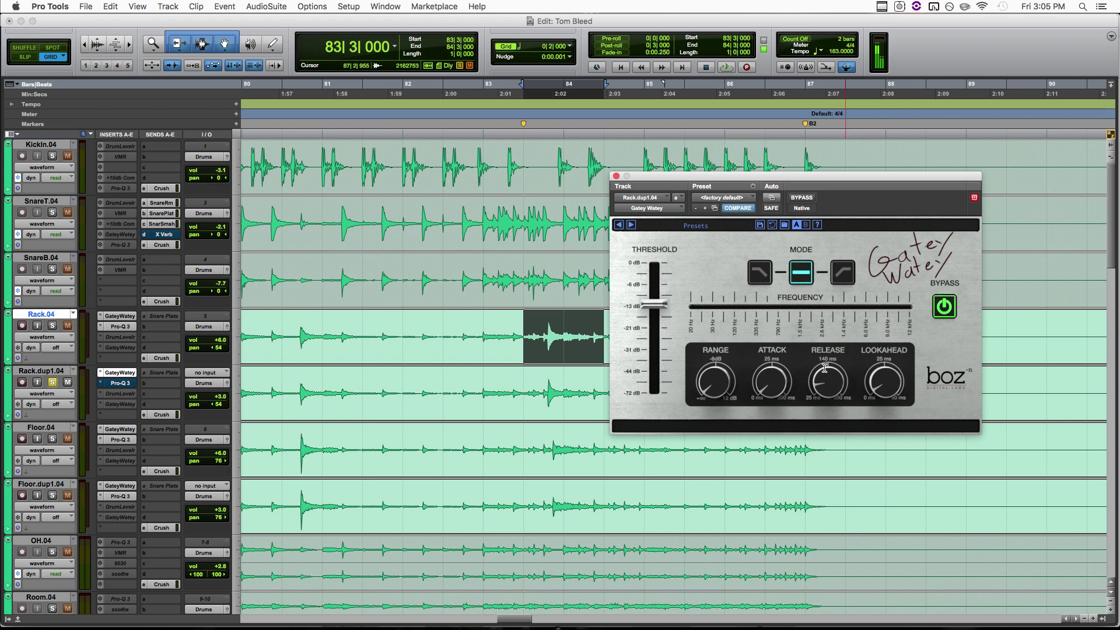
{"action": "mouse_move", "coordinate": [822, 389]}
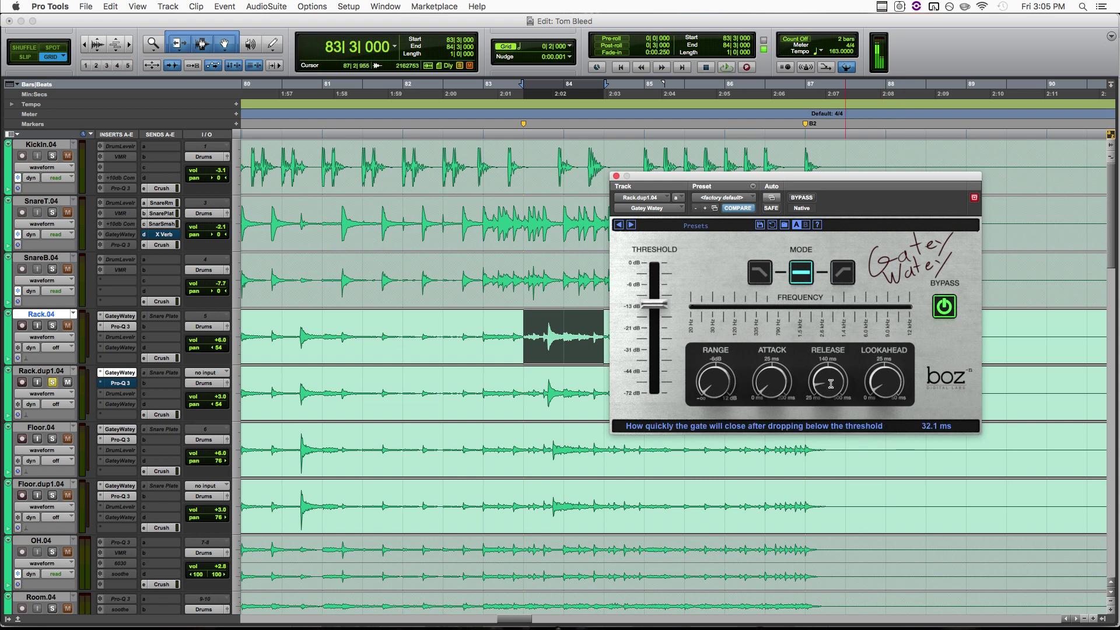
Take the Pro-Q 3 low-cut filter on Rack.dup1.04 out of bypass and play the soloed passage
{"action": "left_click", "coordinate": [130, 384]}
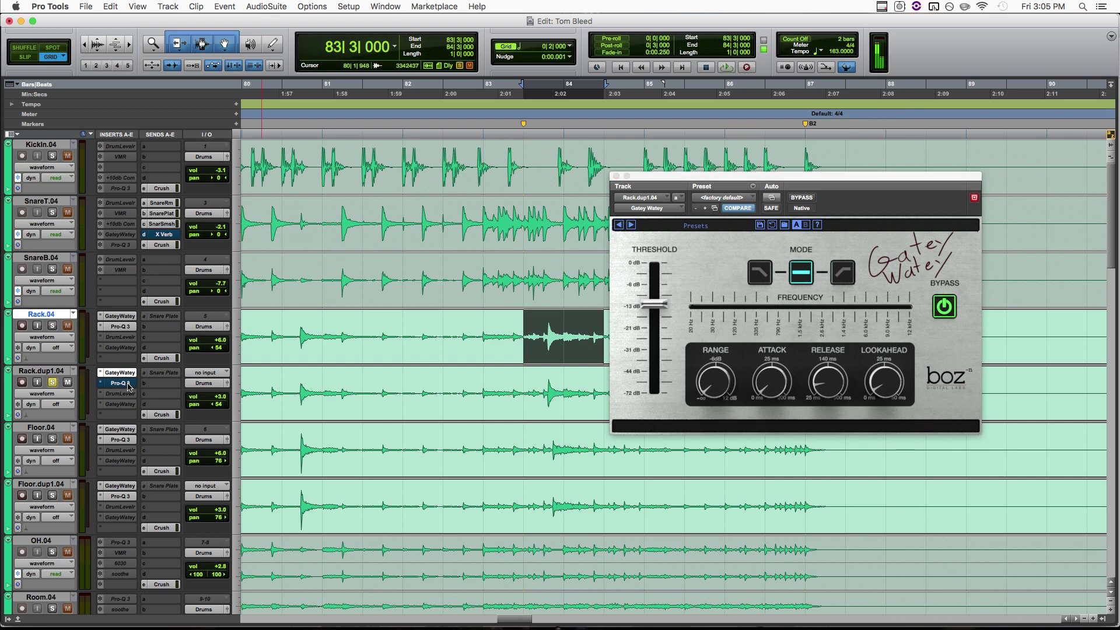
{"action": "left_click", "coordinate": [804, 199]}
{"action": "left_click_drag", "start_coordinate": [874, 179], "coordinate": [807, 198]}
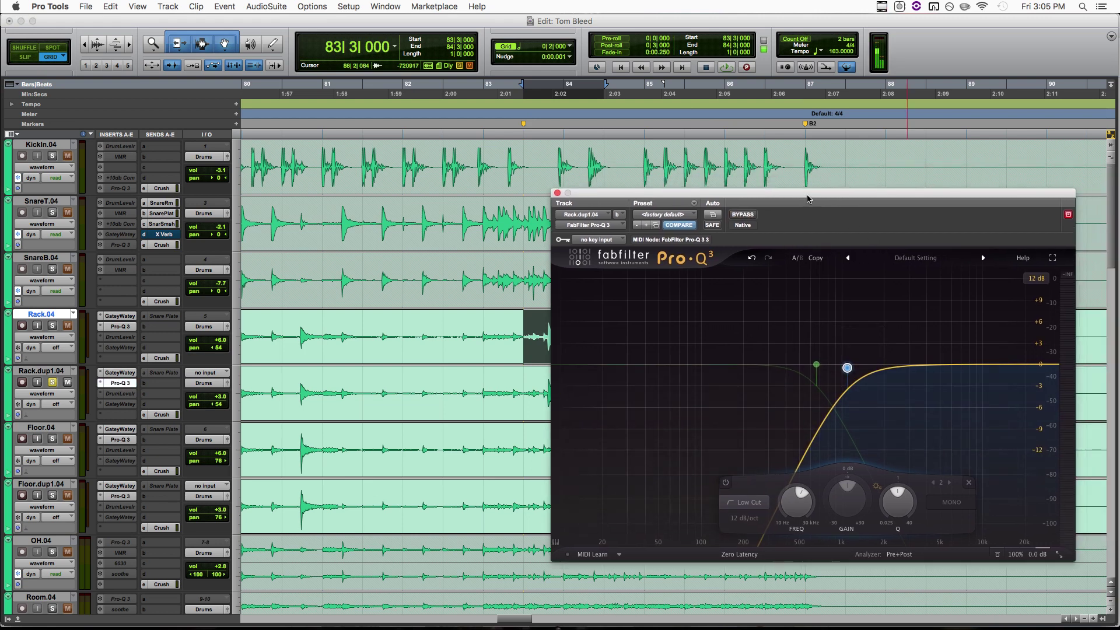
{"action": "key", "text": "space"}
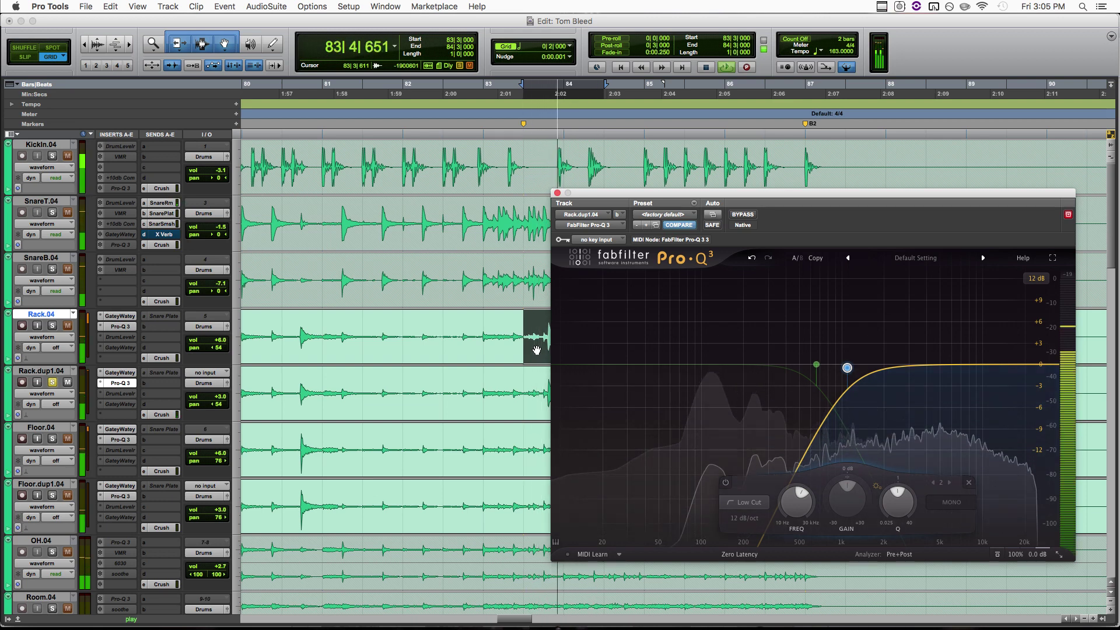
{"action": "key", "text": "space"}
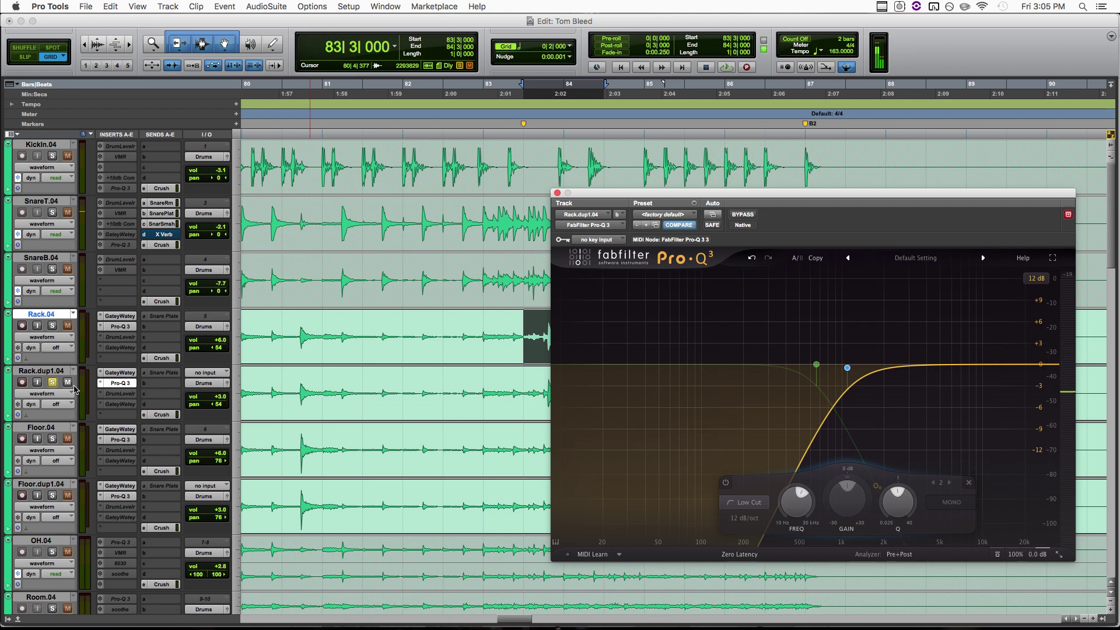
Solo Rack.04 together with Rack.dup1.04 and play the passage through both gated tracks
{"action": "left_click", "coordinate": [53, 326]}
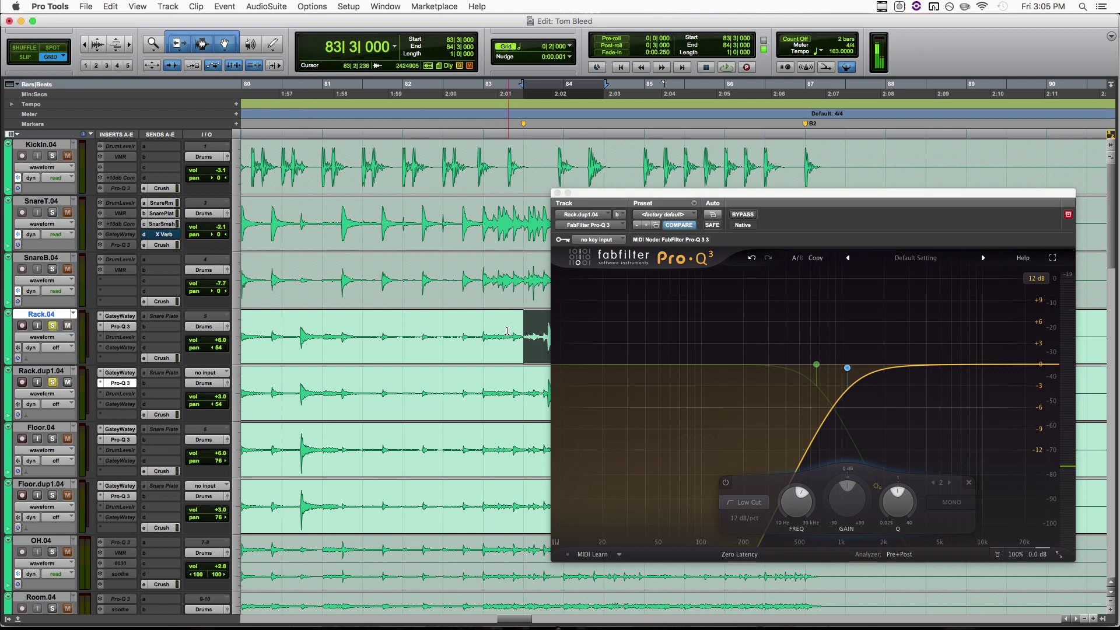
{"action": "key", "text": "space"}
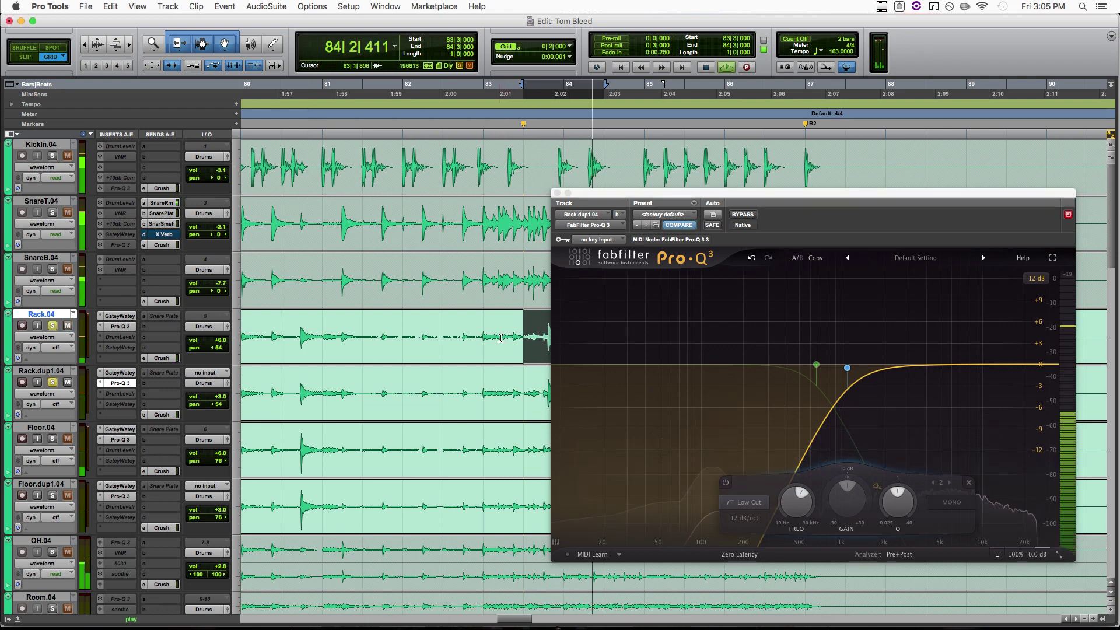
{"action": "key", "text": "space"}
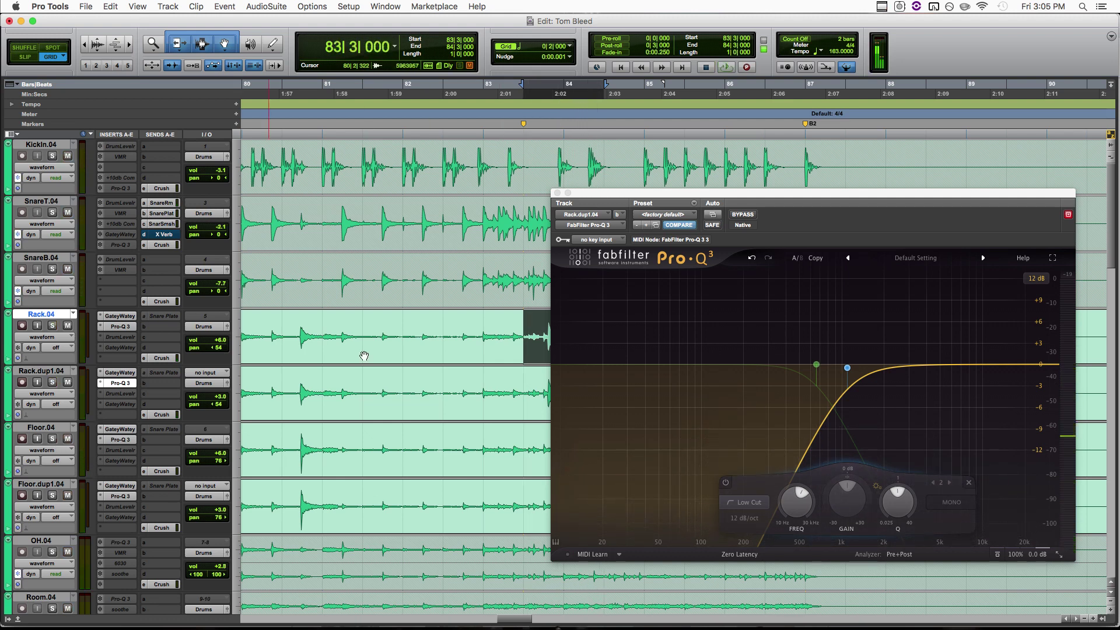
Play the full drum mix from bar 83 with the duplicated tom tracks included
{"action": "left_click", "coordinate": [465, 323]}
{"action": "key", "text": "space"}
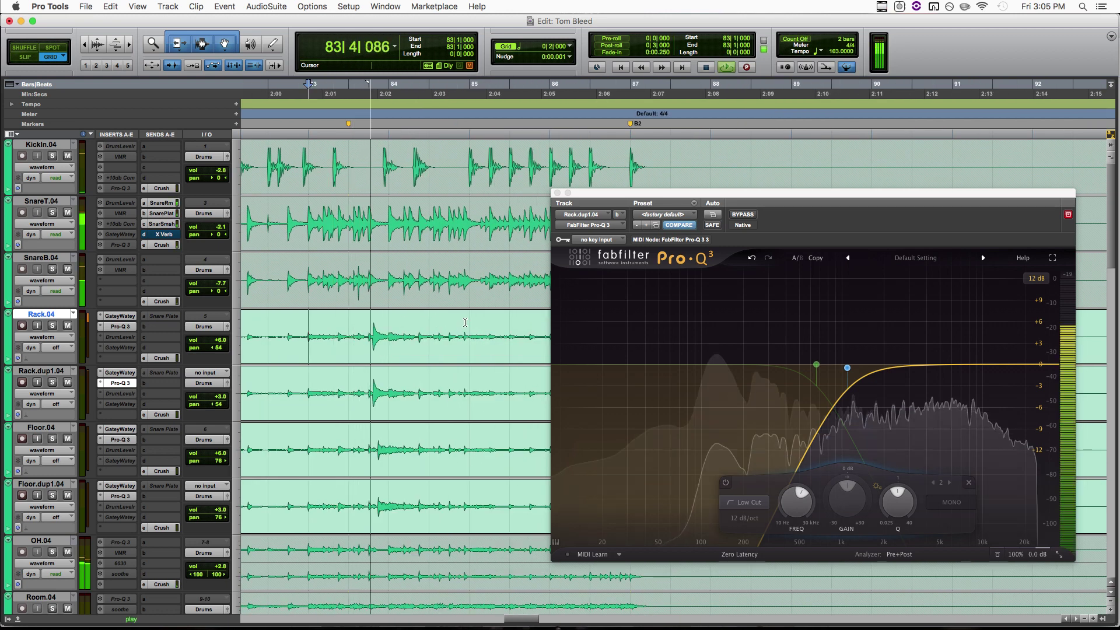
{"action": "key", "text": "space"}
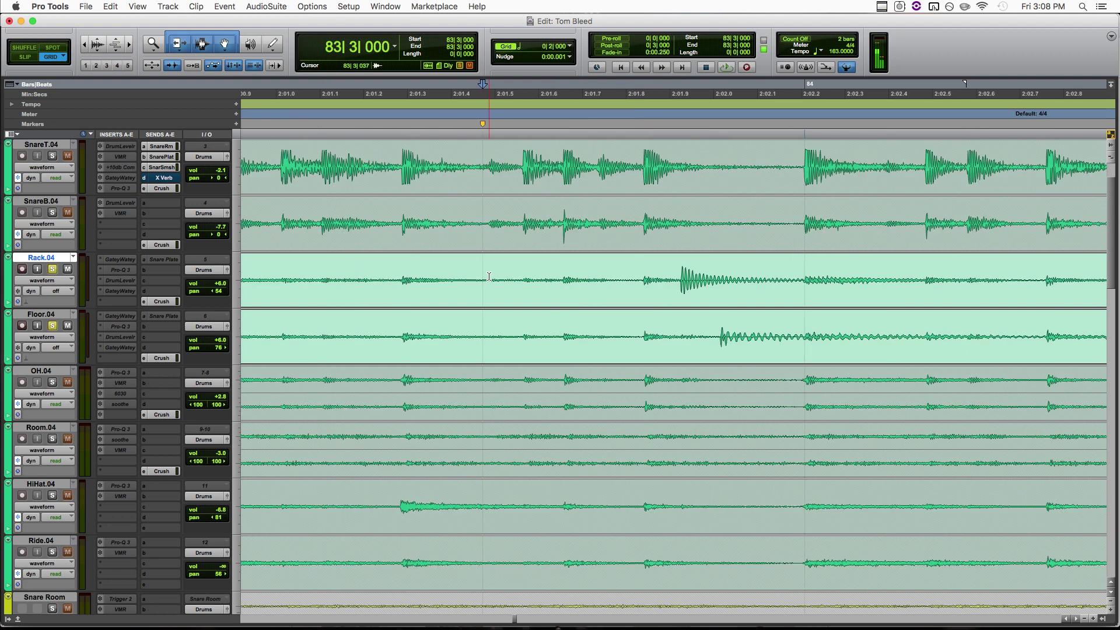
Trim the starts of the Rack.04 and Floor.04 clips to just before their tom hits in beat 83|4
{"action": "left_click", "coordinate": [680, 274]}
{"action": "key", "text": "super+bracketright"}
{"action": "key", "text": "super+bracketright"}
{"action": "key", "text": "super+bracketright"}
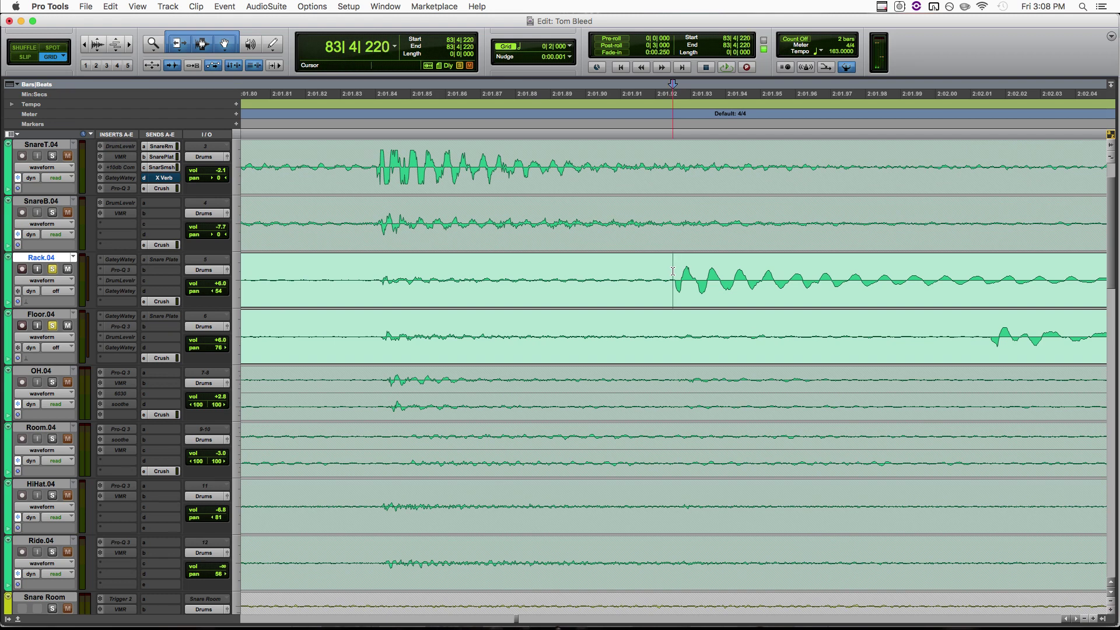
{"action": "left_click", "coordinate": [671, 271]}
{"action": "key", "text": "a"}
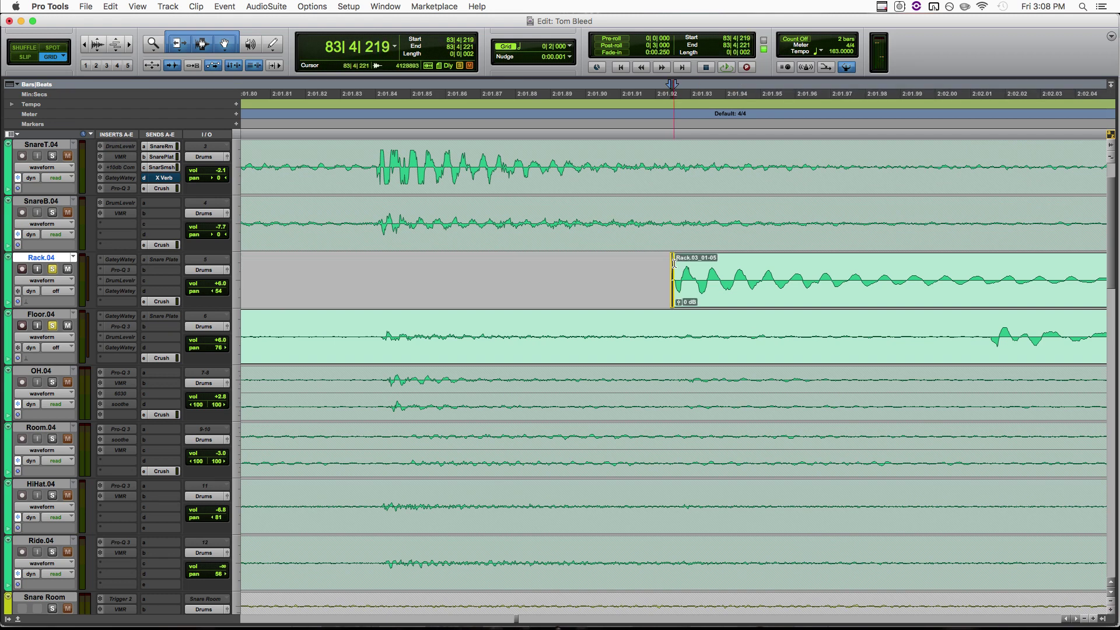
{"action": "left_click", "coordinate": [987, 329]}
{"action": "key", "text": "a"}
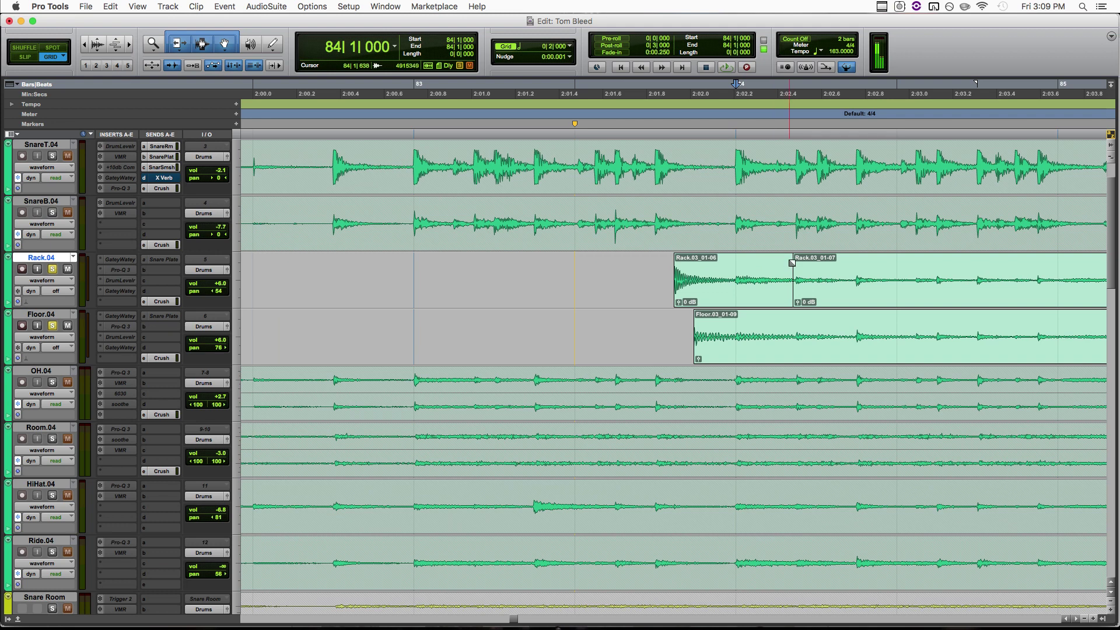
Fade out the Rack.04 tom hit from 83|4|395, then split Floor.04 after its hit and add a matching long fade-out
{"action": "left_click_drag", "start_coordinate": [791, 263], "coordinate": [687, 264]}
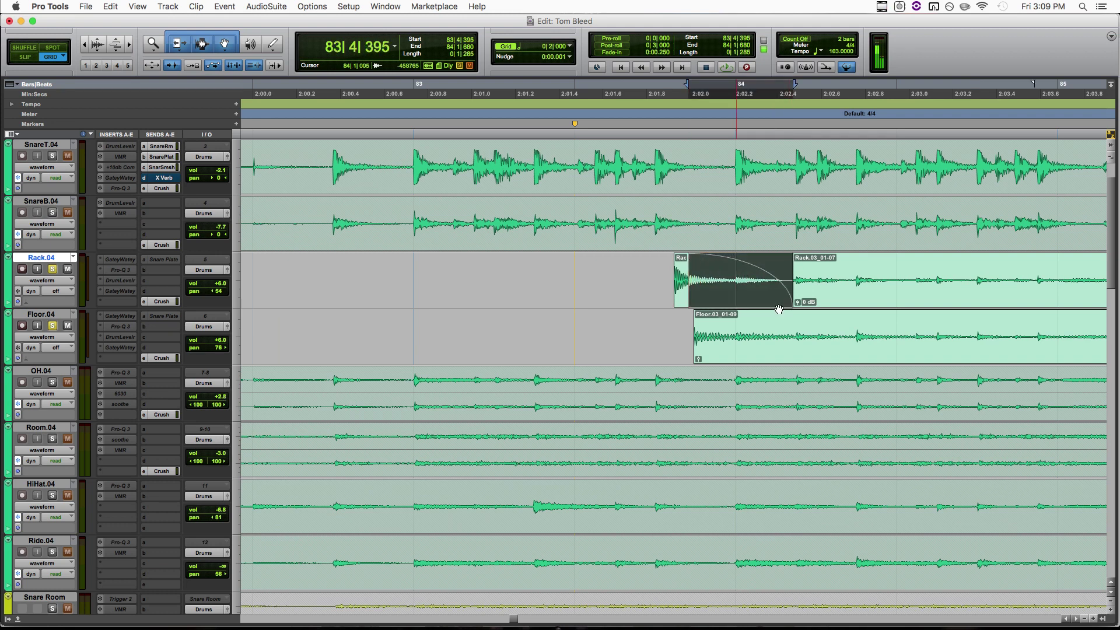
{"action": "left_click", "coordinate": [849, 335]}
{"action": "key", "text": "b"}
{"action": "left_click_drag", "start_coordinate": [848, 316], "coordinate": [703, 327]}
Mute the leftover clips that follow the faded tom hits on Rack.04 and Floor.04
{"action": "left_click", "coordinate": [890, 290]}
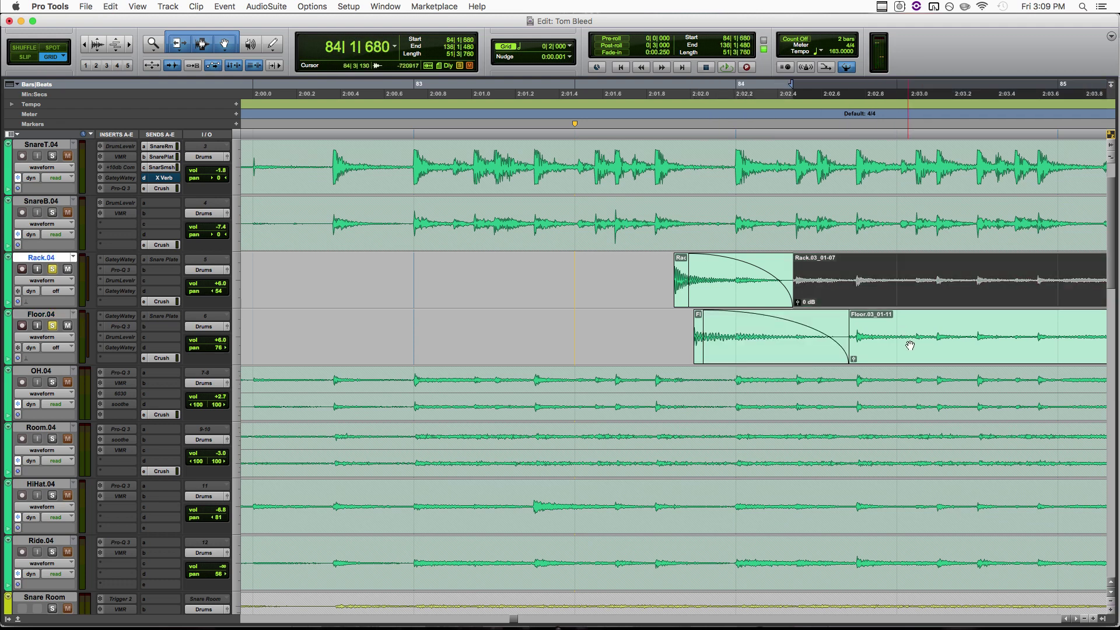
{"action": "left_click", "coordinate": [856, 331]}
{"action": "scroll", "coordinate": [655, 286], "scroll_direction": "up", "scroll_amount": 3}
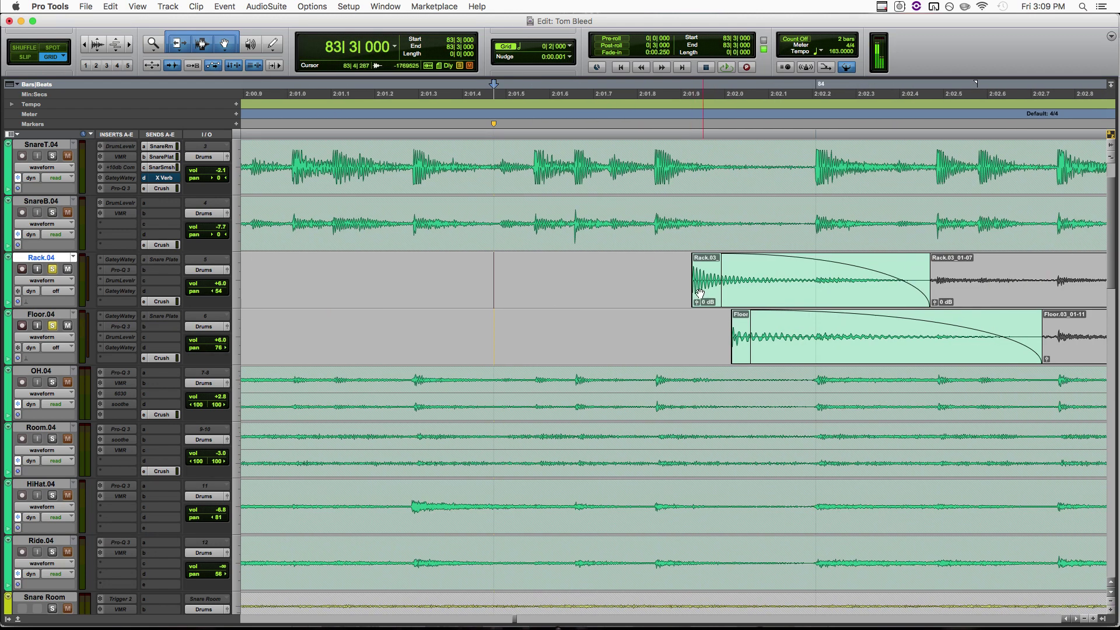
Consolidate the faded tom clips on Rack.04 and Floor.04 into new clips
{"action": "left_click", "coordinate": [704, 297]}
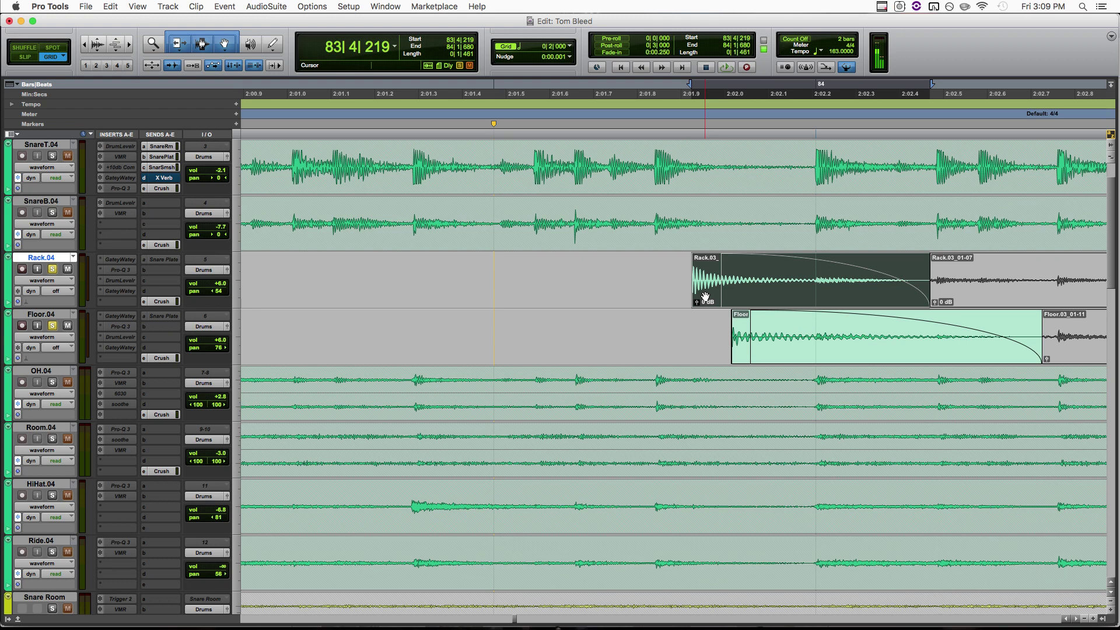
{"action": "key", "text": "alt+shift+3"}
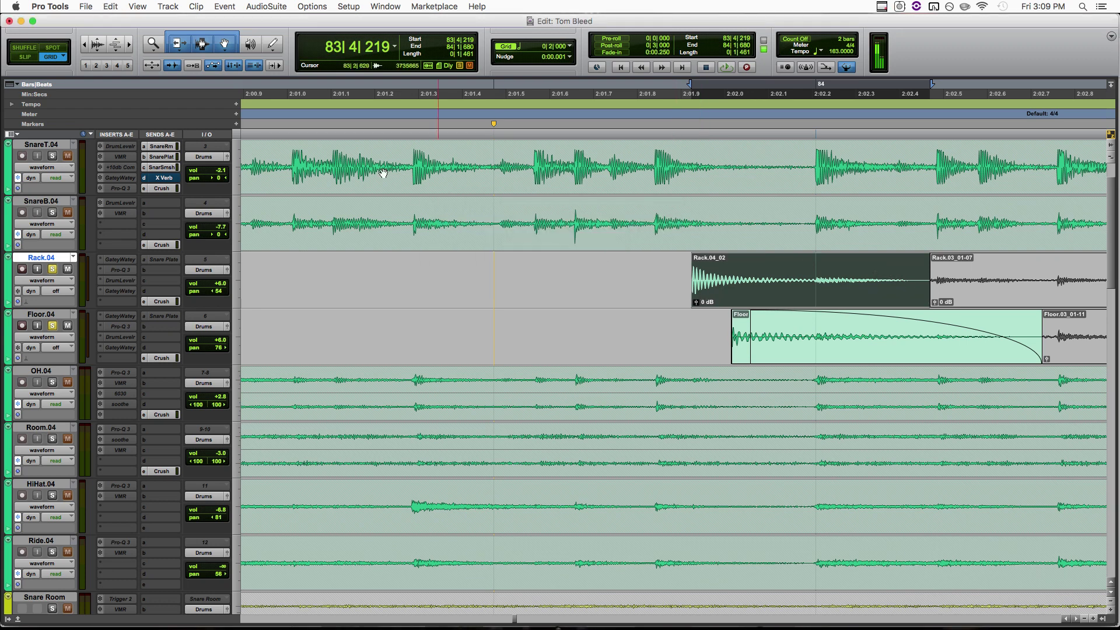
{"action": "left_click", "coordinate": [742, 357]}
{"action": "left_click", "coordinate": [112, 7]}
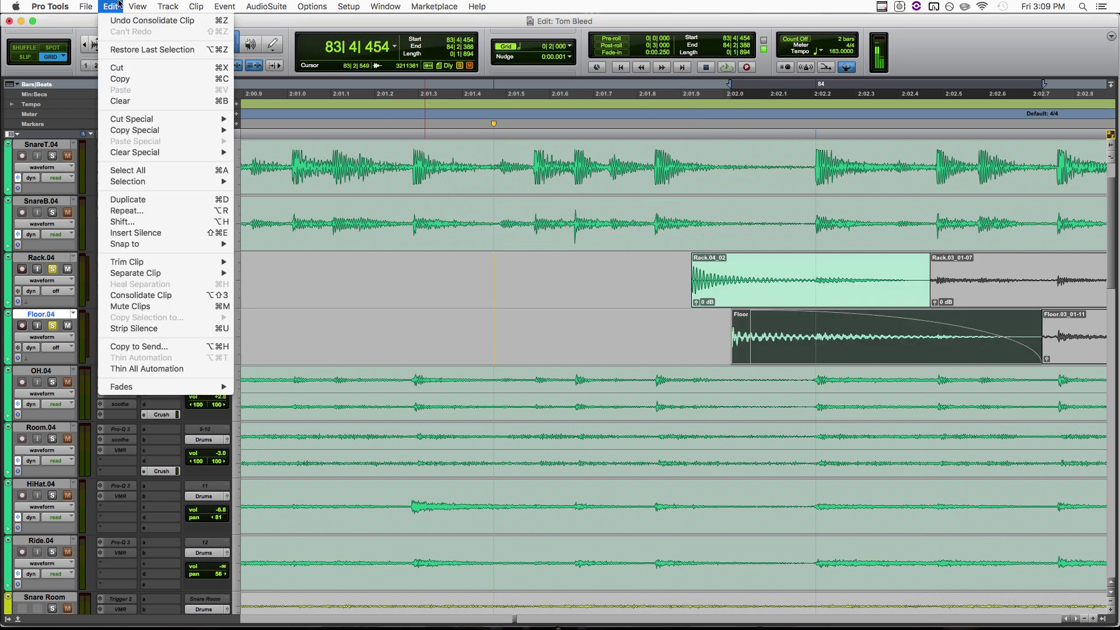
{"action": "left_click", "coordinate": [148, 295]}
Select the consolidated tom clip on Rack.04 and open FabFilter Pro-Q 3 as an AudioSuite process for it
{"action": "left_click", "coordinate": [730, 287]}
{"action": "key", "text": "r"}
{"action": "key", "text": "t"}
{"action": "key", "text": "t"}
{"action": "key", "text": "t"}
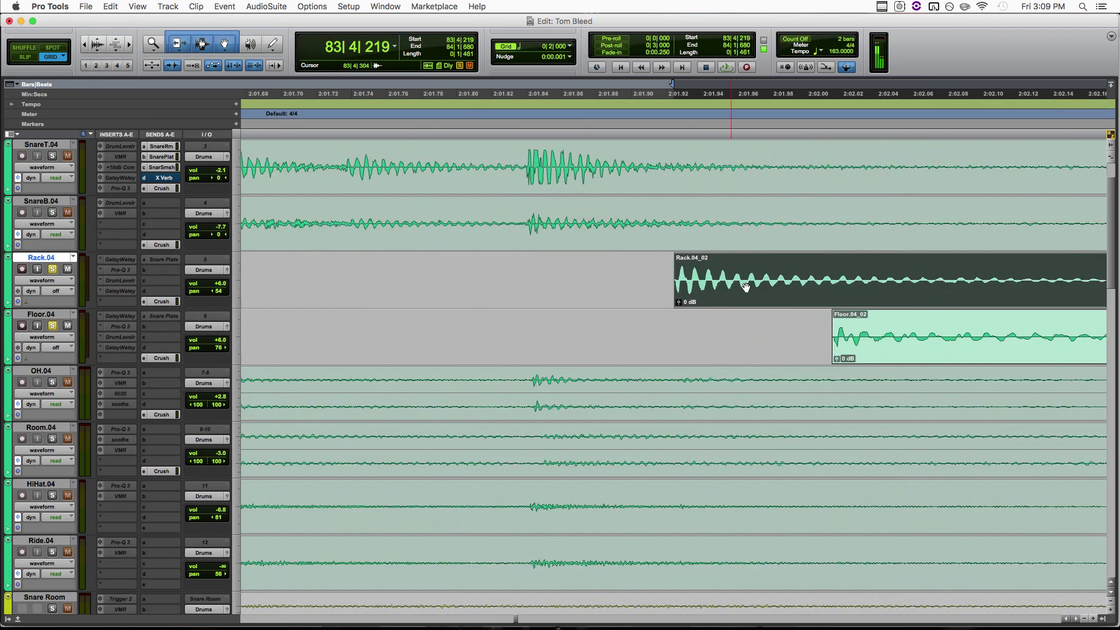
{"action": "key", "text": "r"}
{"action": "key", "text": "r"}
{"action": "key", "text": "r"}
{"action": "key", "text": "t"}
{"action": "key", "text": "r"}
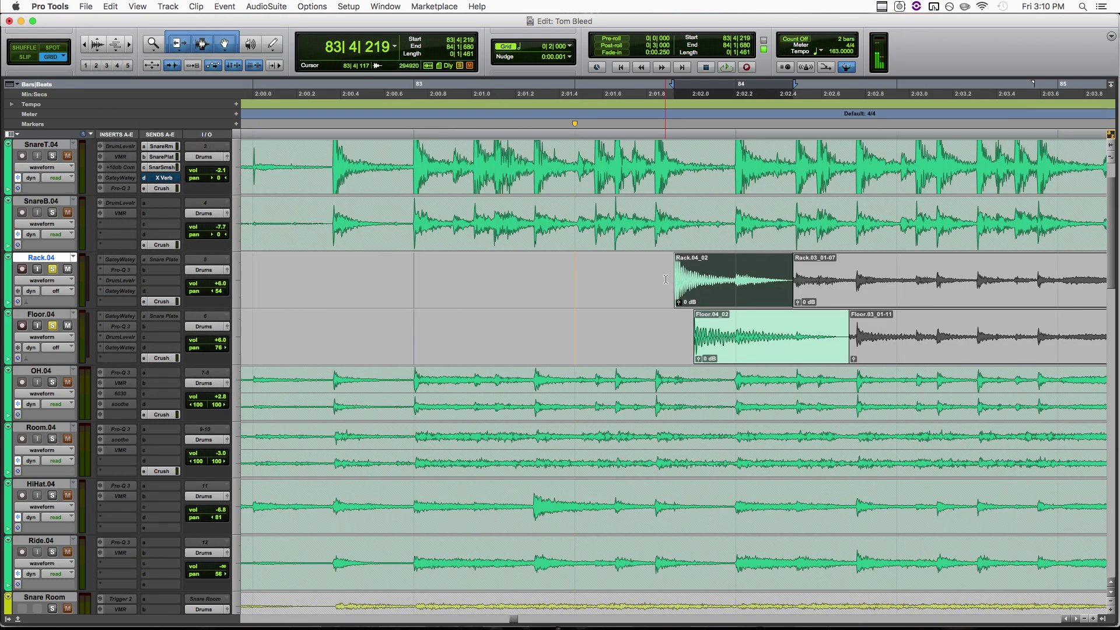
{"action": "key", "text": "t"}
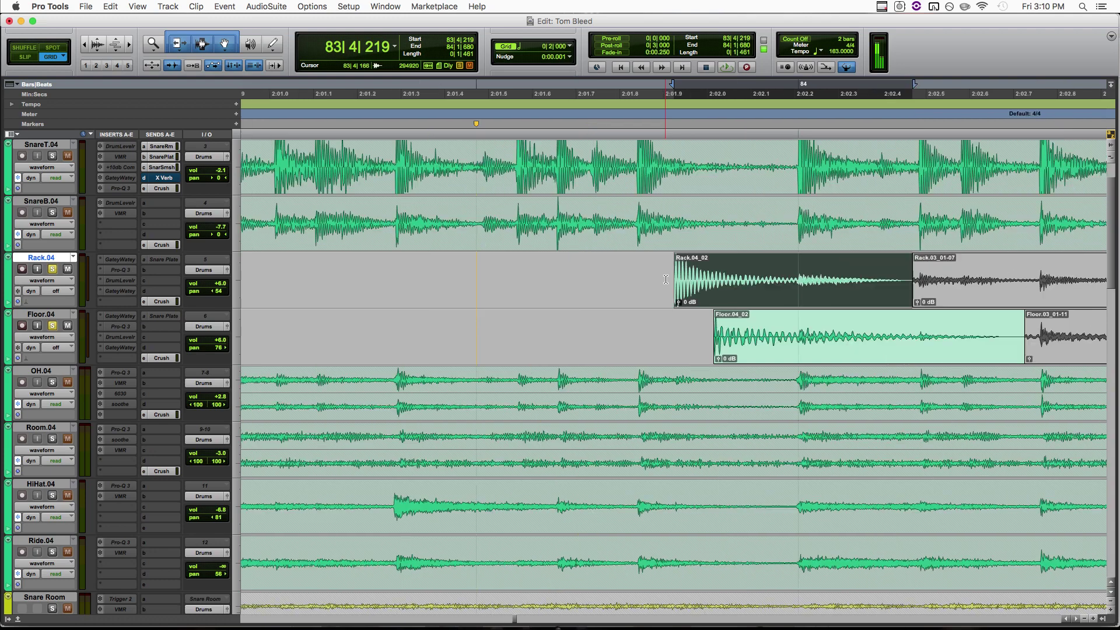
{"action": "left_click", "coordinate": [271, 7]}
{"action": "left_click", "coordinate": [285, 22]}
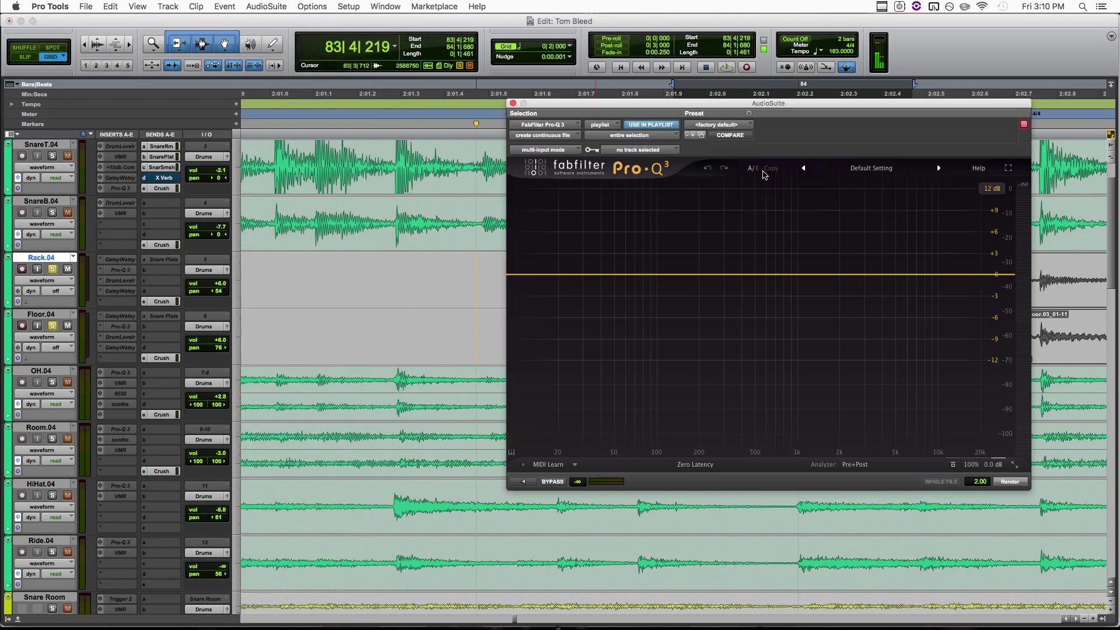
Add a 12 dB/oct high cut at about 654 Hz in the AudioSuite equalizer
{"action": "left_click_drag", "start_coordinate": [823, 109], "coordinate": [413, 95]}
{"action": "left_click", "coordinate": [595, 260]}
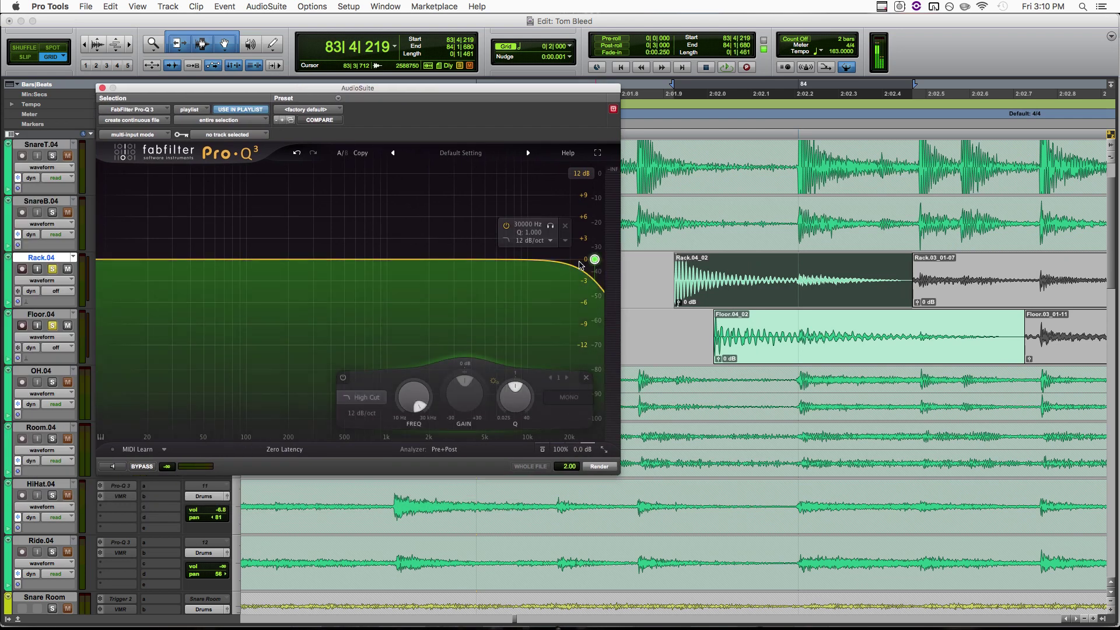
{"action": "left_click_drag", "start_coordinate": [595, 260], "coordinate": [360, 255]}
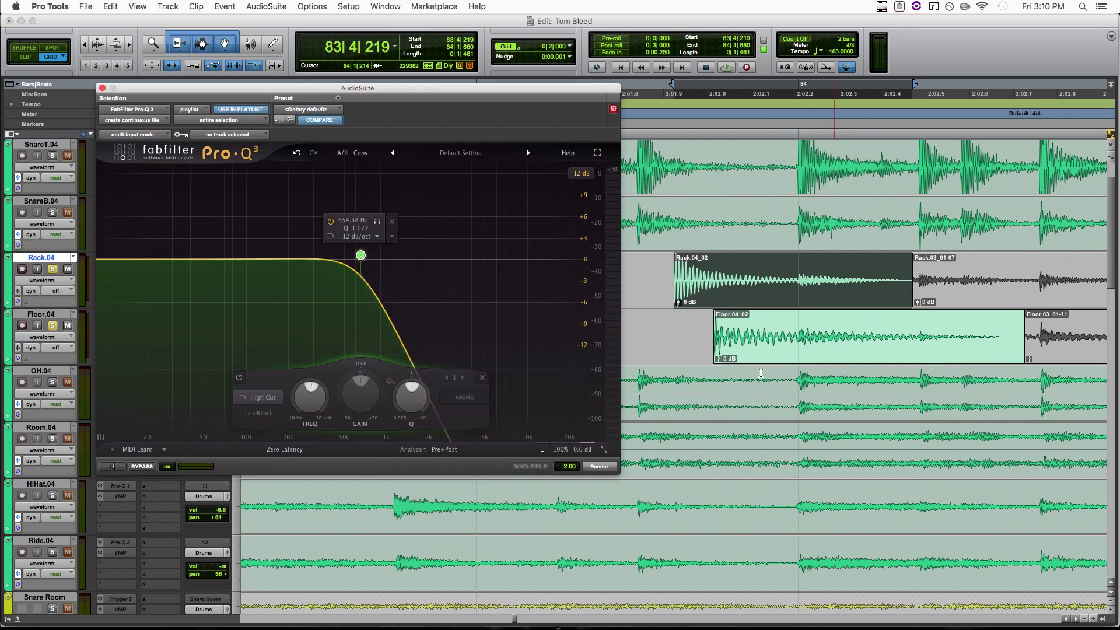
Select the decaying tail of the Rack.04 clip from 83|4|352 to its end and render the high-cut EQ onto it
{"action": "left_click", "coordinate": [838, 402]}
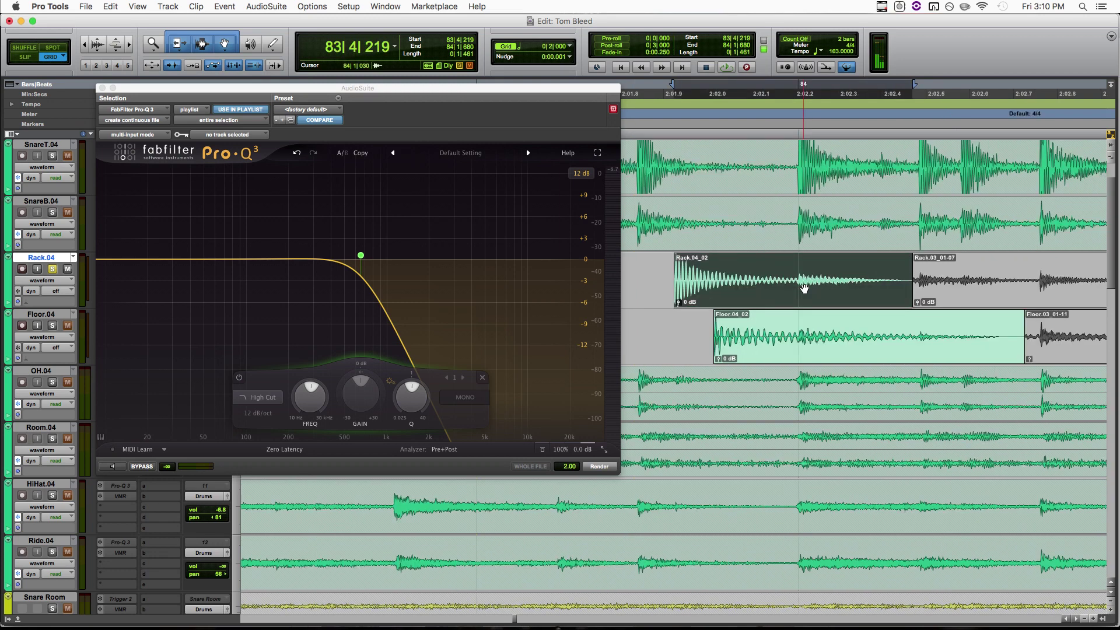
{"action": "key", "text": "super+bracketright"}
{"action": "left_click_drag", "start_coordinate": [726, 272], "coordinate": [719, 266]}
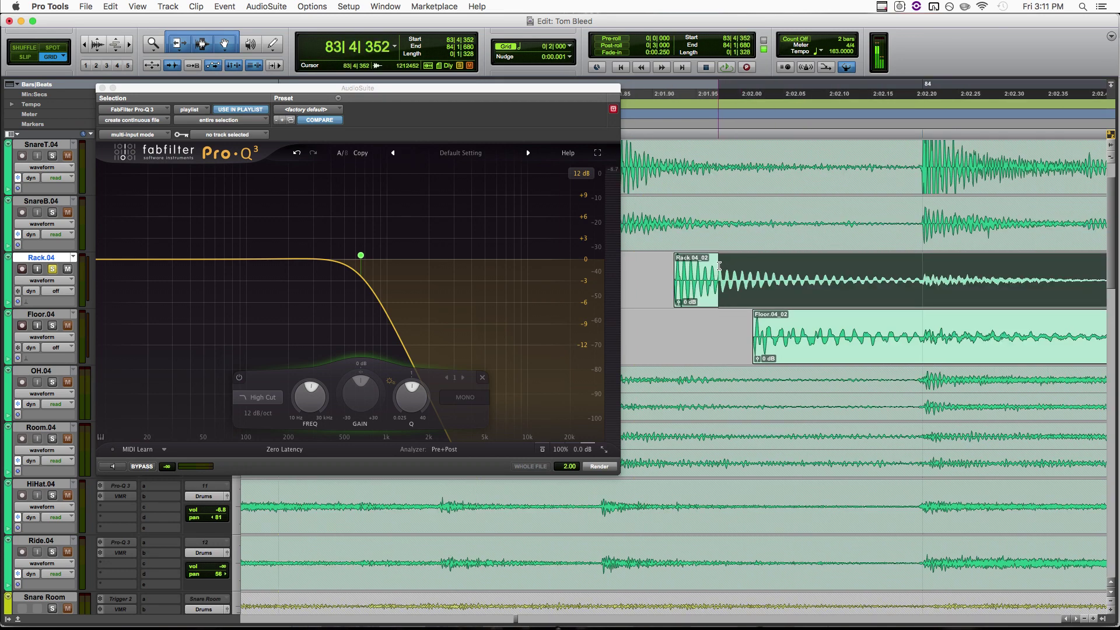
{"action": "left_click", "coordinate": [601, 467]}
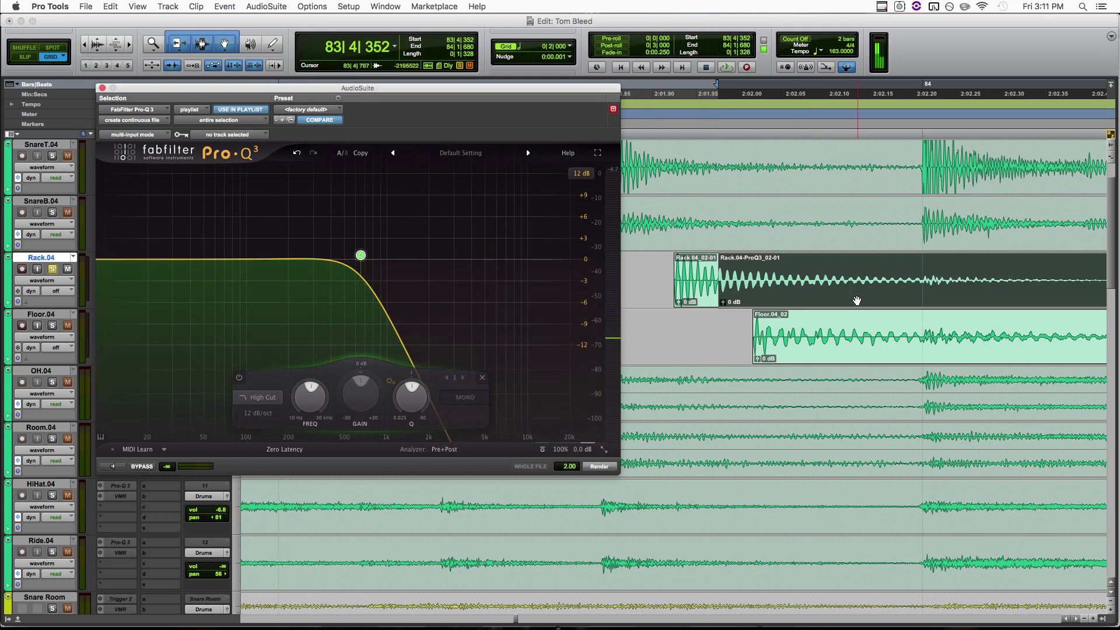
Play back the filtered Rack.04 tail, including from 83|3|000, to judge the transition from the unprocessed hit
{"action": "key", "text": "super+bracketleft"}
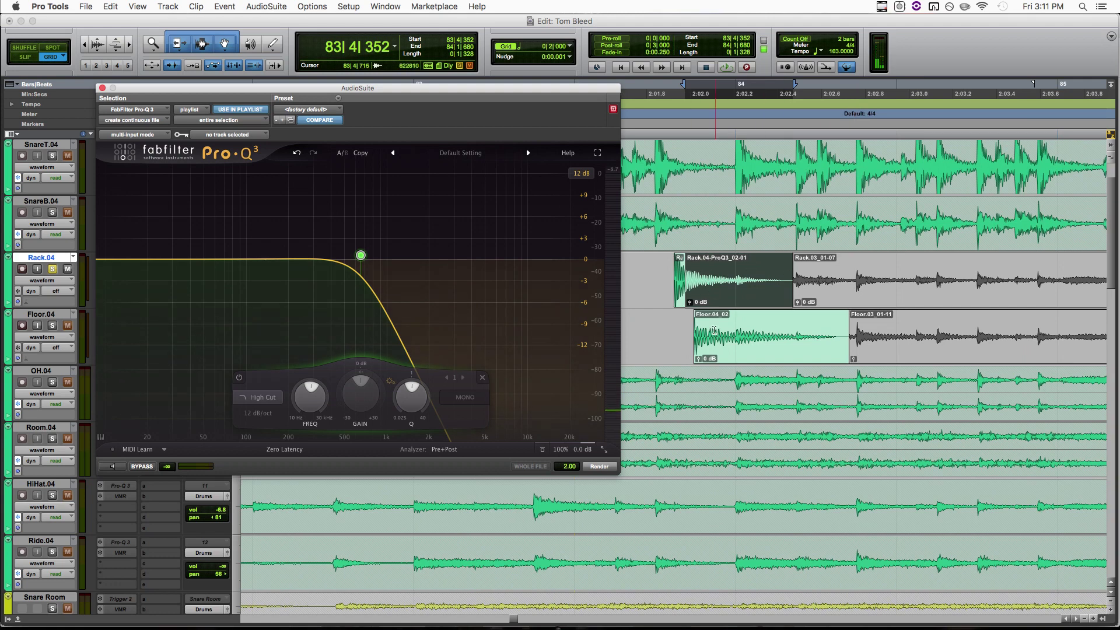
{"action": "left_click_drag", "start_coordinate": [405, 92], "coordinate": [455, 323]}
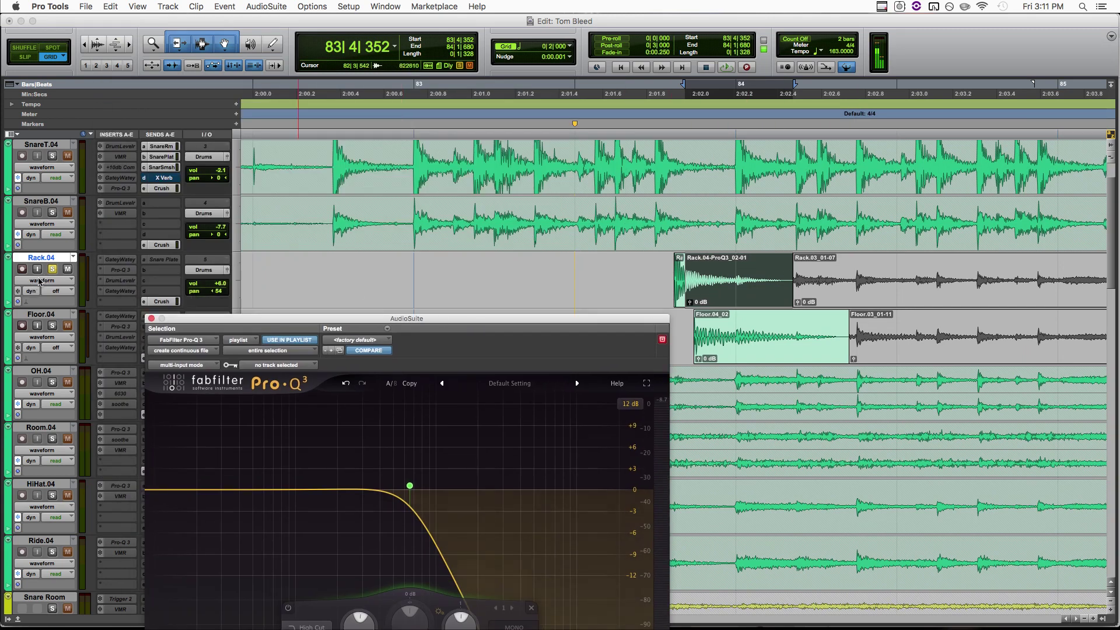
{"action": "key", "text": "space"}
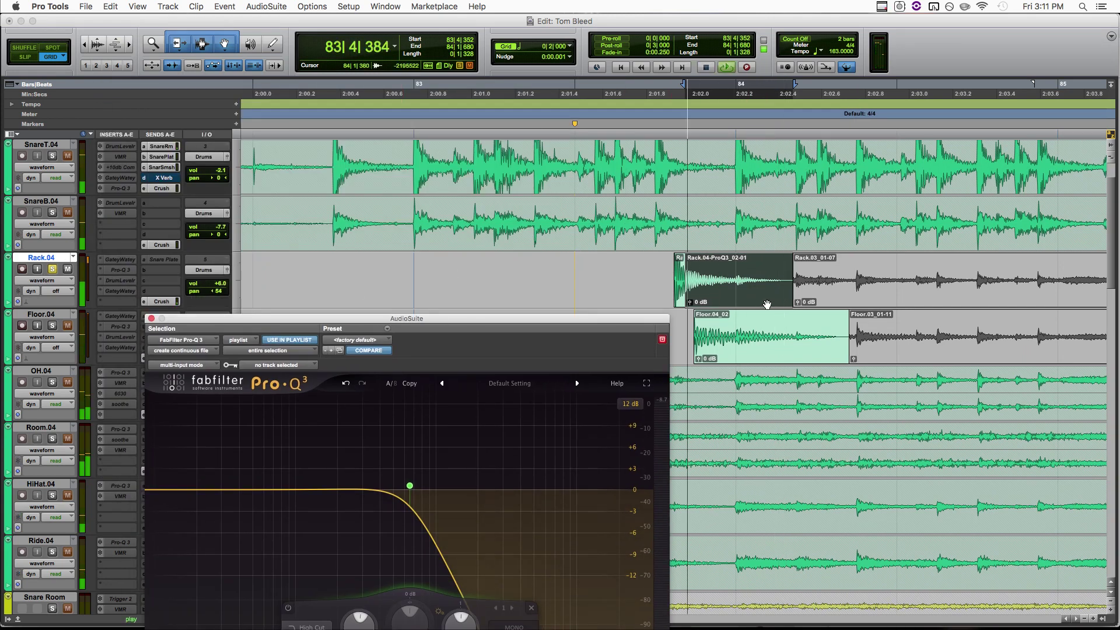
{"action": "key", "text": "space"}
{"action": "left_click", "coordinate": [680, 289]}
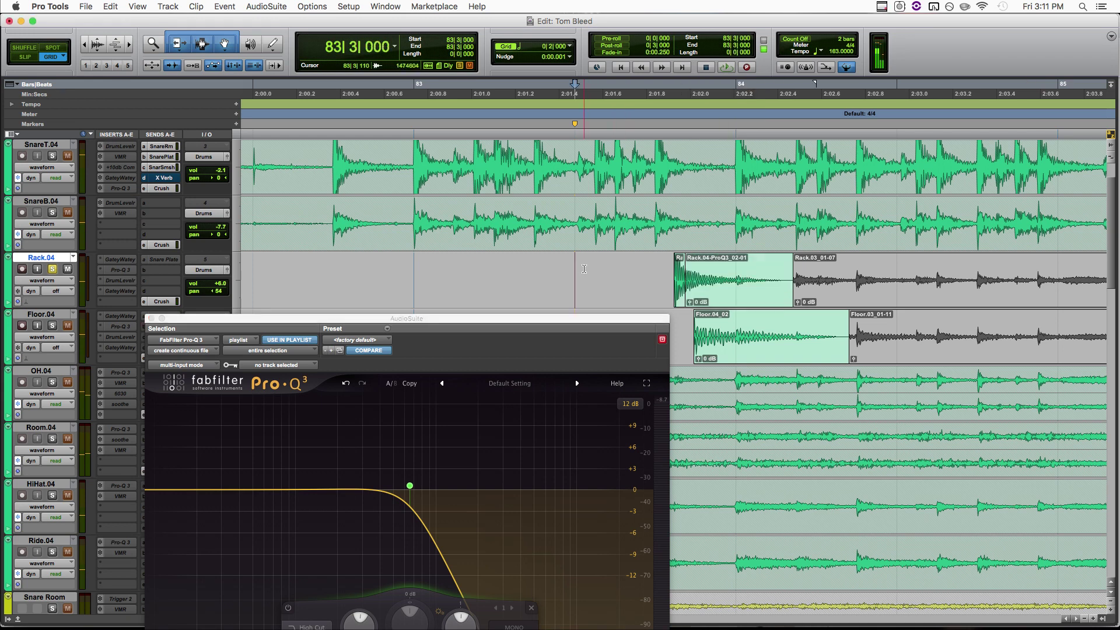
{"action": "key", "text": "super+bracketright"}
{"action": "key", "text": "super+bracketright"}
{"action": "key", "text": "super+bracketright"}
{"action": "key", "text": "super+bracketleft"}
{"action": "key", "text": "super+bracketleft"}
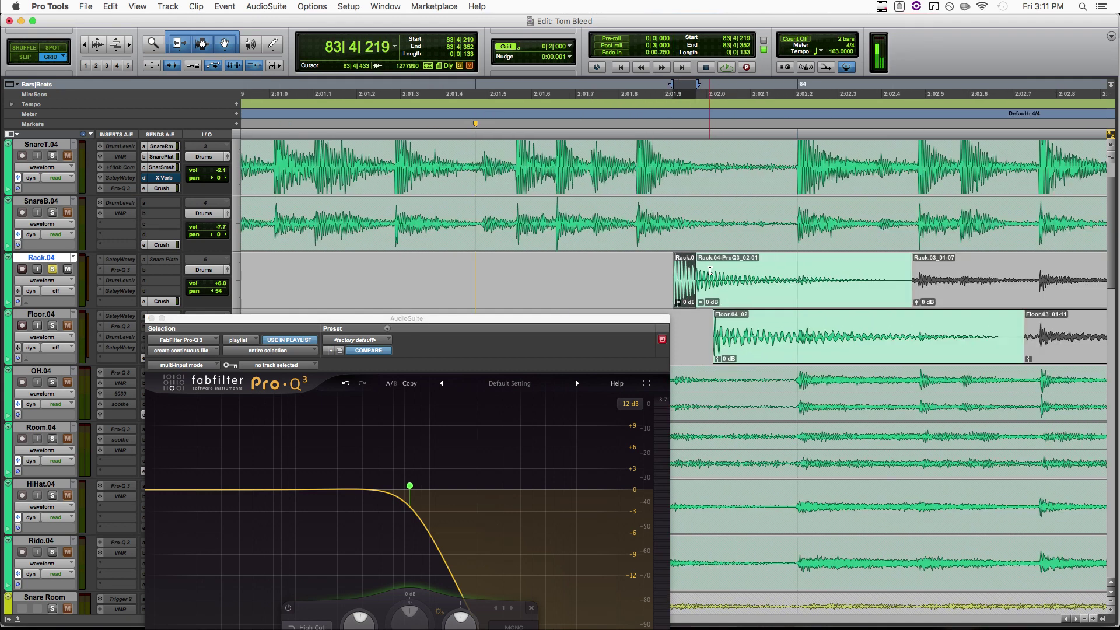
{"action": "left_click", "coordinate": [495, 266]}
{"action": "key", "text": "space"}
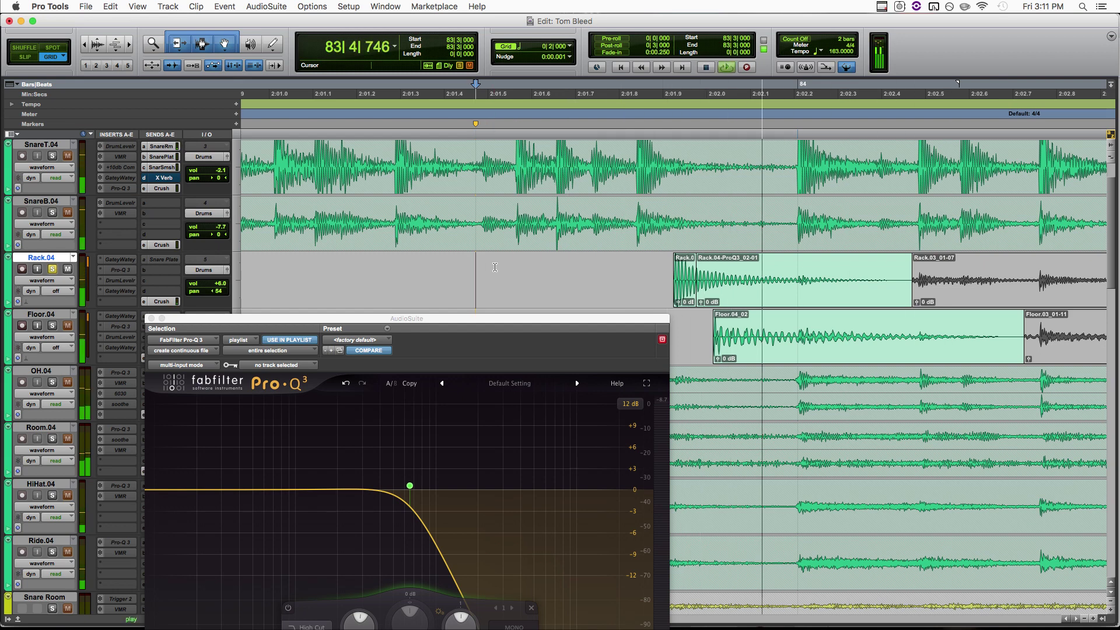
{"action": "key", "text": "space"}
Crossfade the unprocessed Rack.04 hit into its filtered tail and play it back from 83|3|000
{"action": "key", "text": "Tab"}
{"action": "key", "text": "super+bracketright"}
{"action": "key", "text": "super+bracketright"}
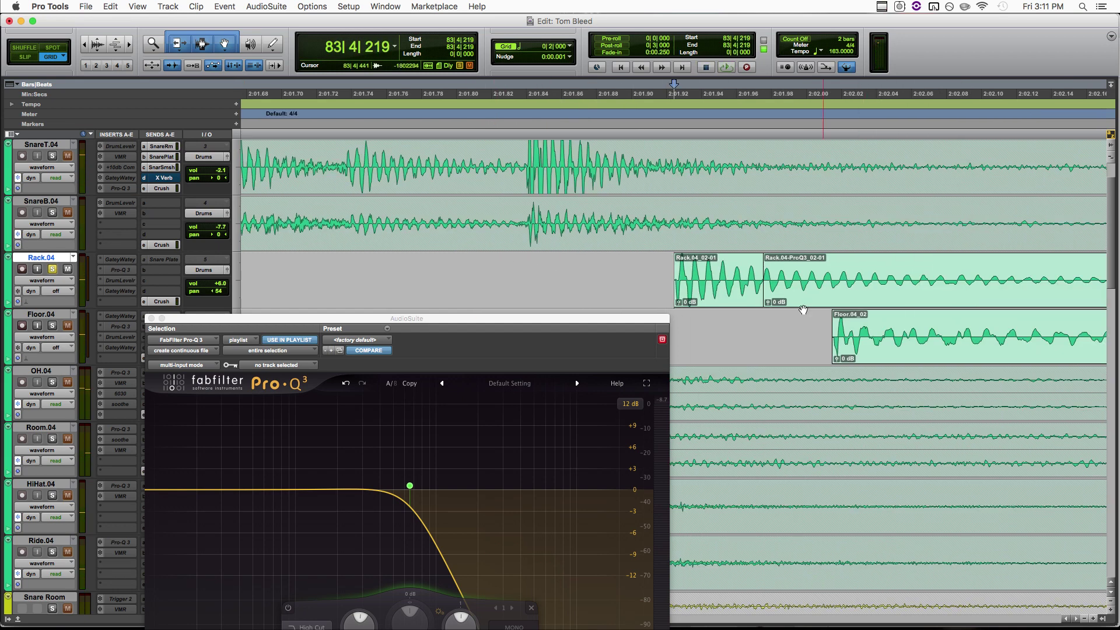
{"action": "left_click_drag", "start_coordinate": [760, 302], "coordinate": [710, 288]}
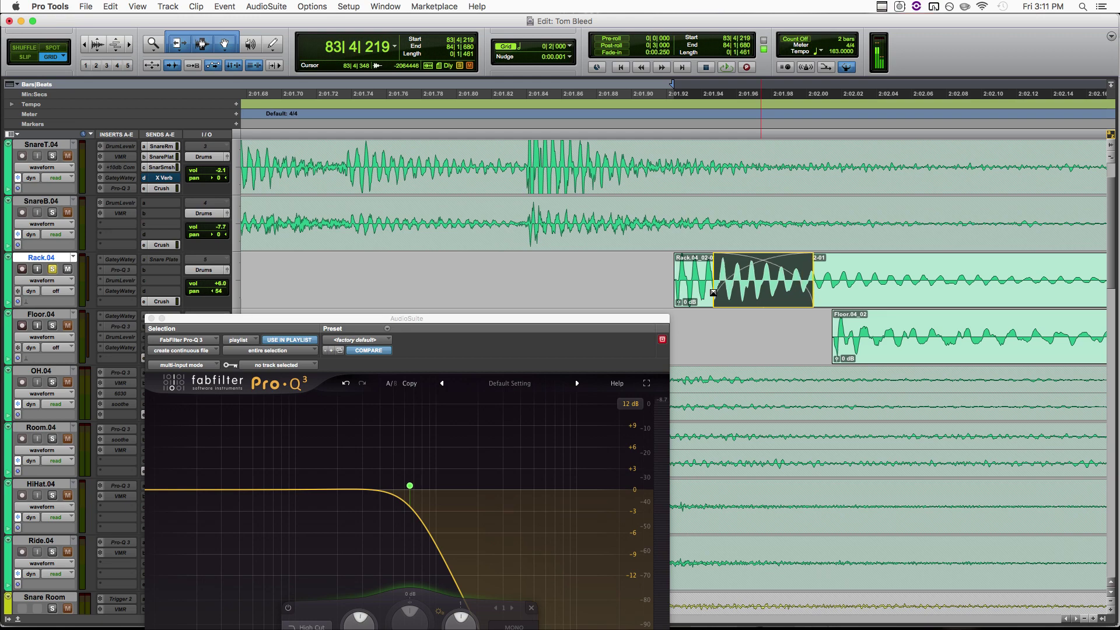
{"action": "key", "text": "super+bracketleft"}
{"action": "key", "text": "super+bracketleft"}
{"action": "left_click", "coordinate": [583, 267]}
{"action": "key", "text": "space"}
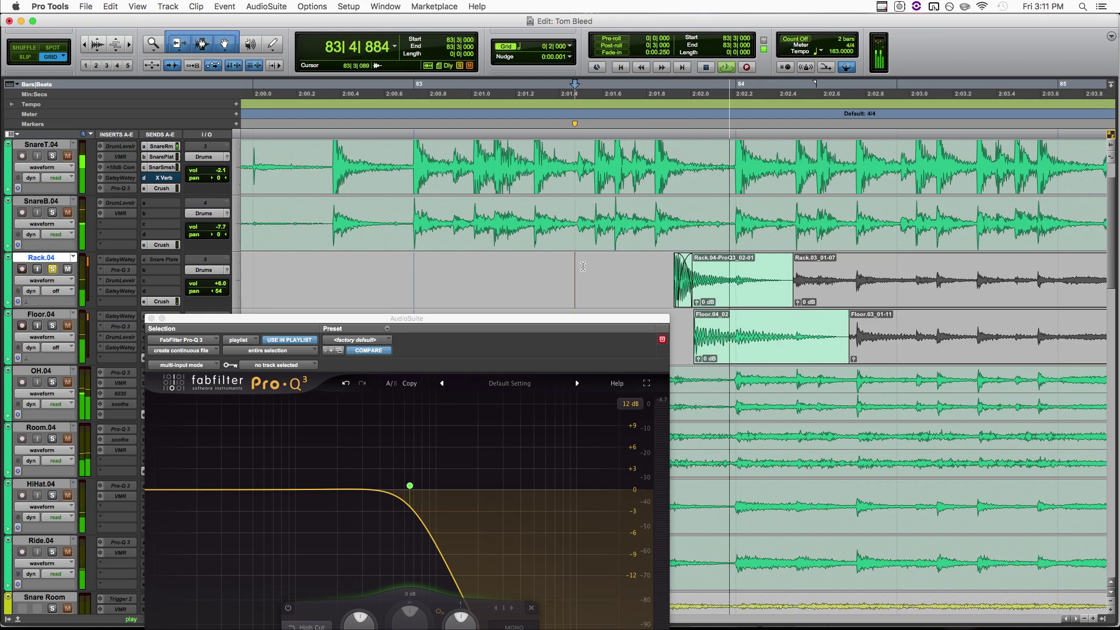
{"action": "key", "text": "super+bracketright"}
{"action": "key", "text": "super+bracketright"}
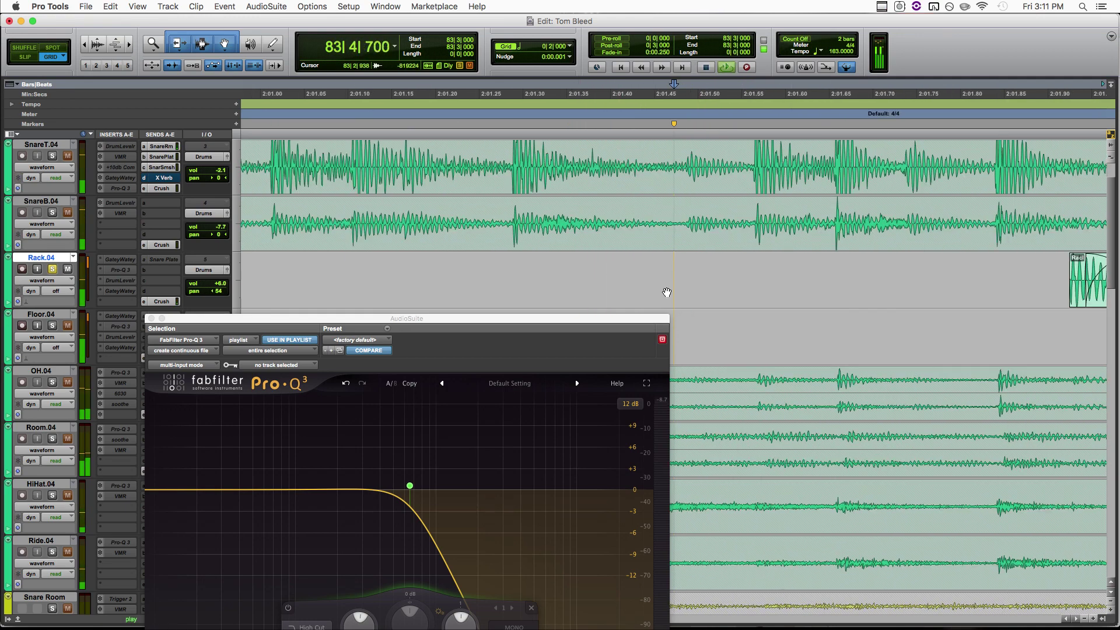
{"action": "key", "text": "space"}
Move the Rack.04 crossfade later so it starts at 83|4|336, and play the hit back from 83|3|000
{"action": "scroll", "coordinate": [667, 292], "scroll_direction": "up", "scroll_amount": 2}
{"action": "scroll", "coordinate": [667, 292], "scroll_direction": "down", "scroll_amount": 2}
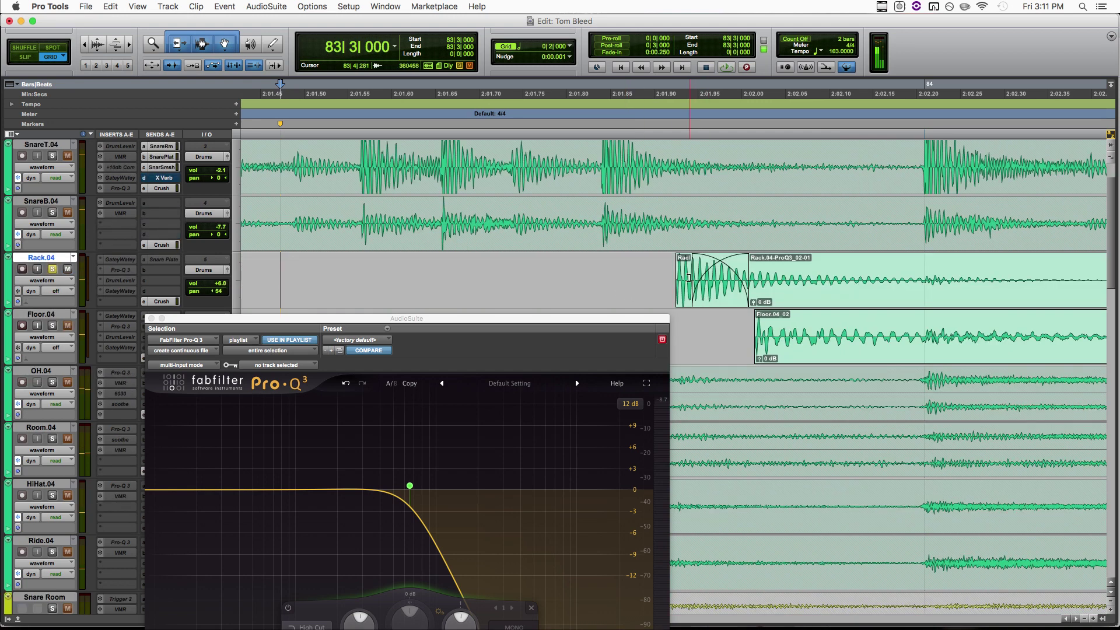
{"action": "left_click", "coordinate": [703, 283]}
{"action": "left_click_drag", "start_coordinate": [706, 278], "coordinate": [716, 277]}
{"action": "key", "text": "super+bracketleft"}
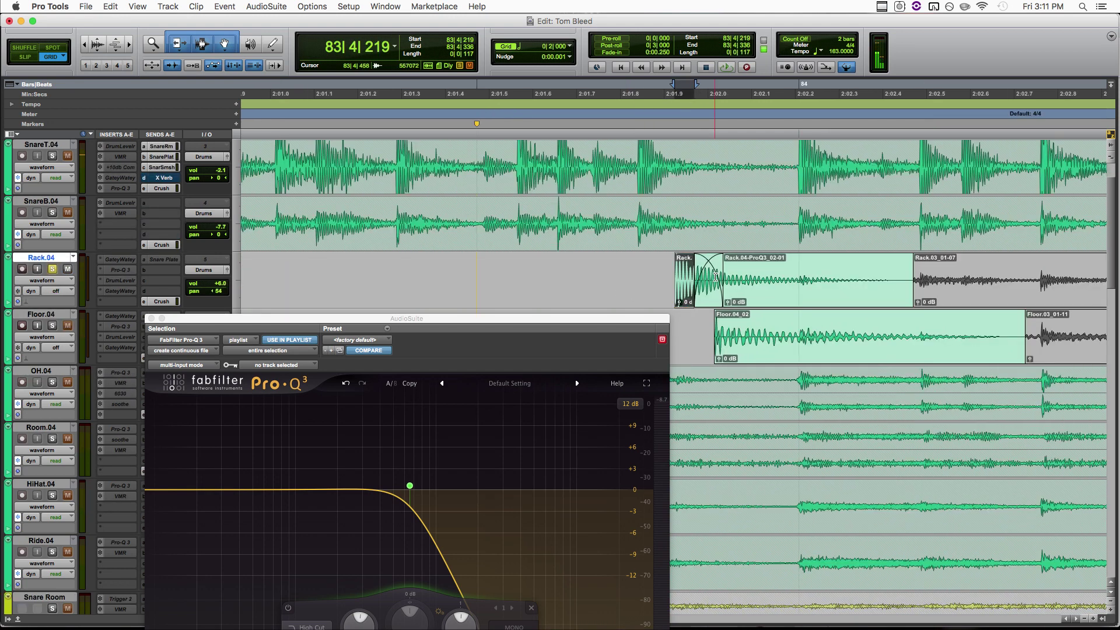
{"action": "left_click", "coordinate": [475, 263]}
{"action": "key", "text": "space"}
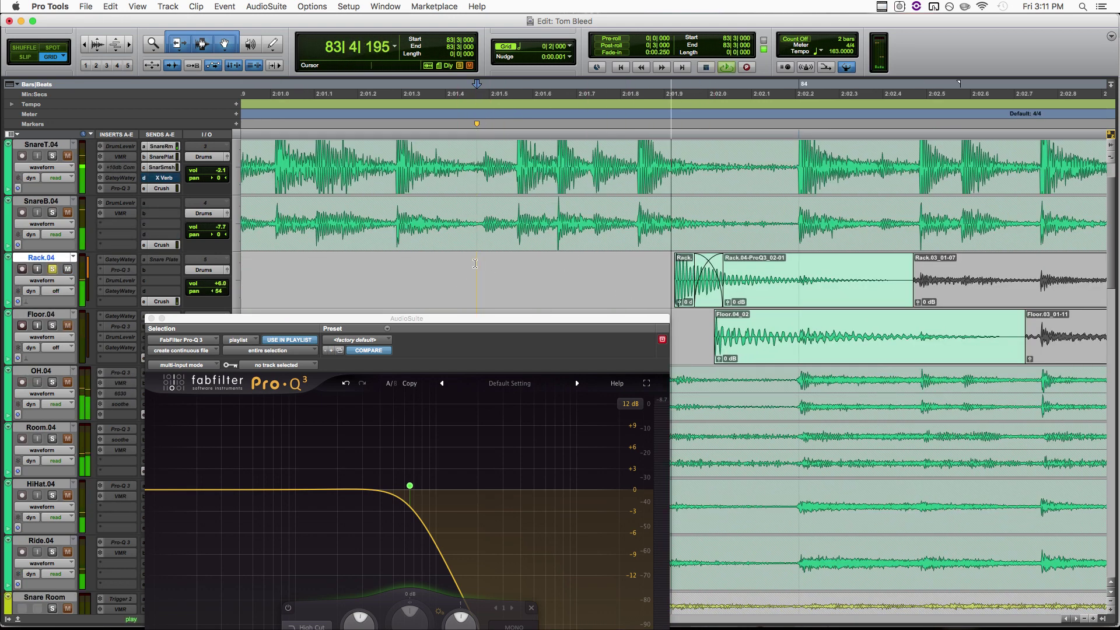
{"action": "key", "text": "space"}
{"action": "key", "text": "space"}
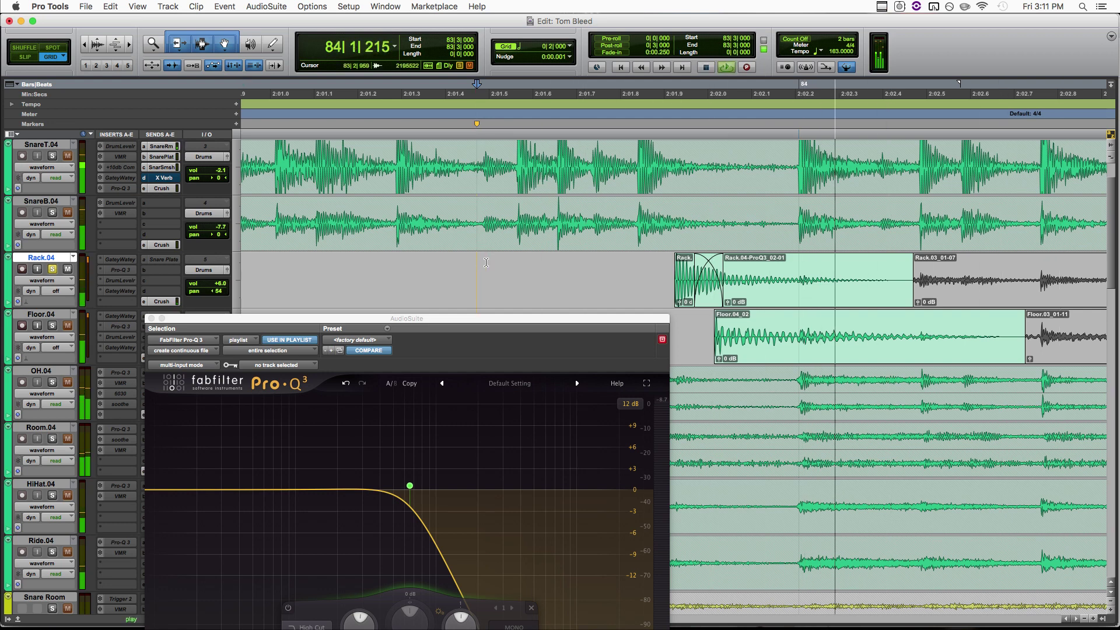
{"action": "key", "text": "space"}
Select the Floor.04 clip's tail from 83|4|673 to 84|2|388 and render the same high-cut EQ onto it
{"action": "left_click", "coordinate": [740, 328]}
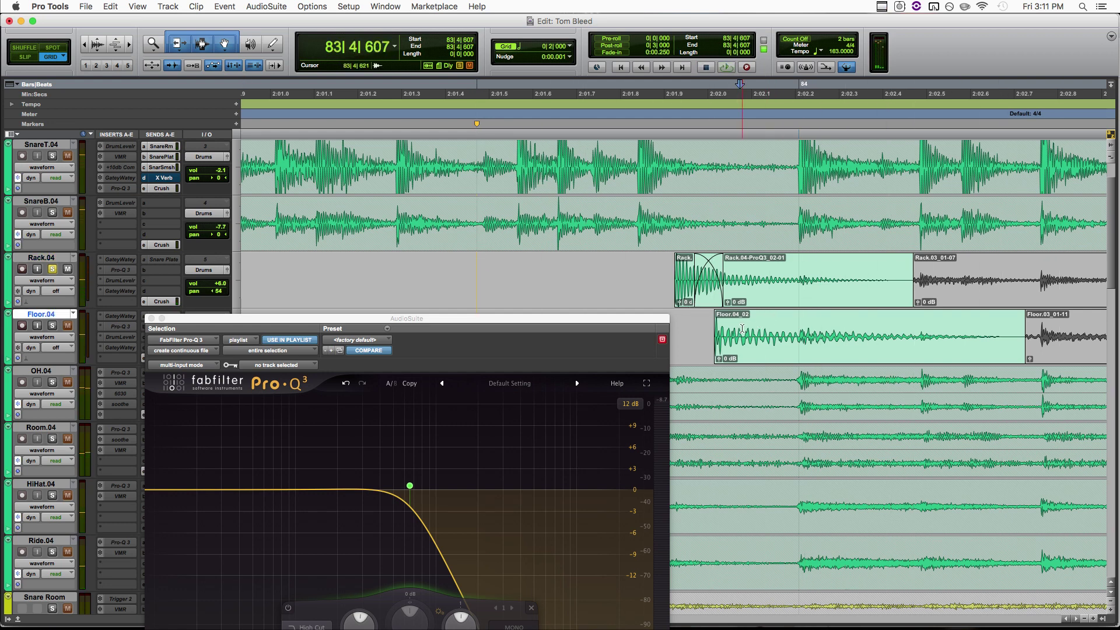
{"action": "left_click", "coordinate": [745, 329]}
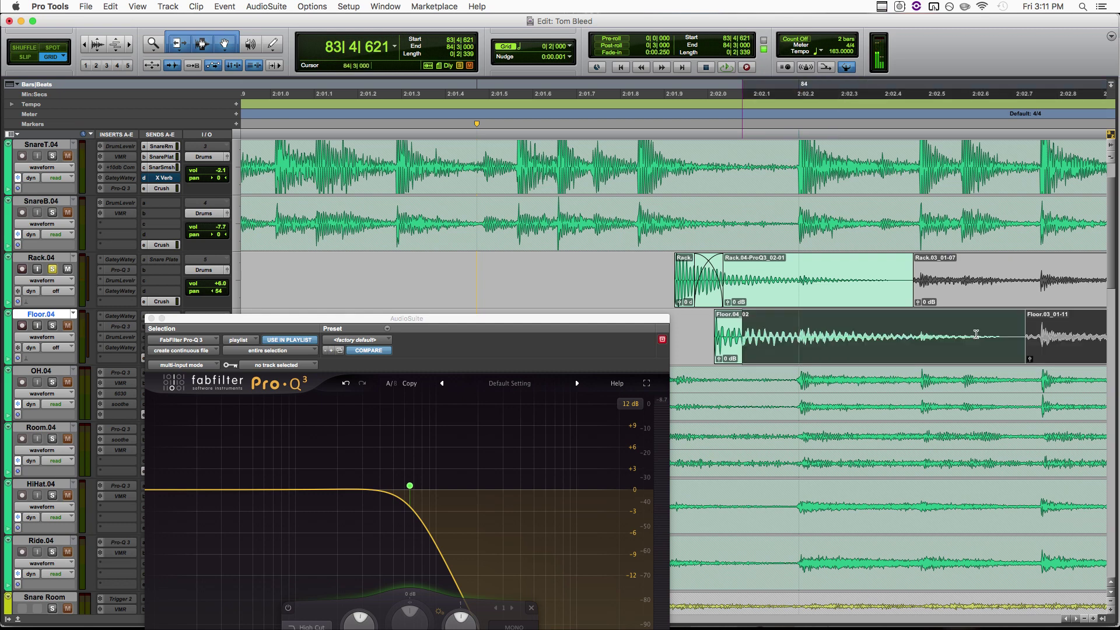
{"action": "left_click", "coordinate": [941, 323]}
{"action": "left_click", "coordinate": [919, 359]}
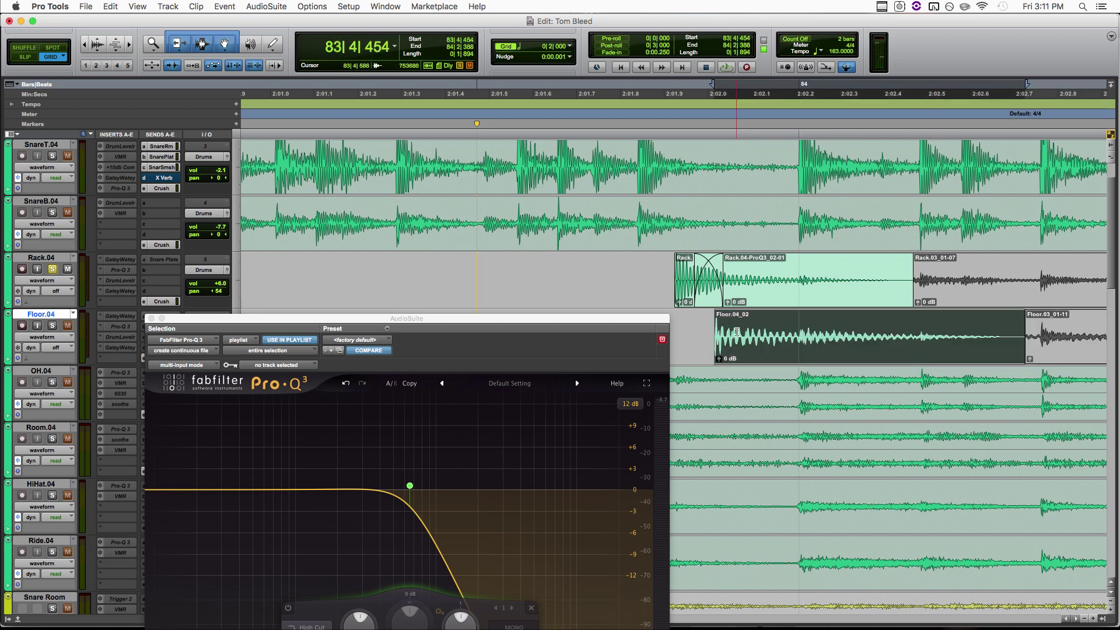
{"action": "left_click", "coordinate": [751, 338], "text": "shift"}
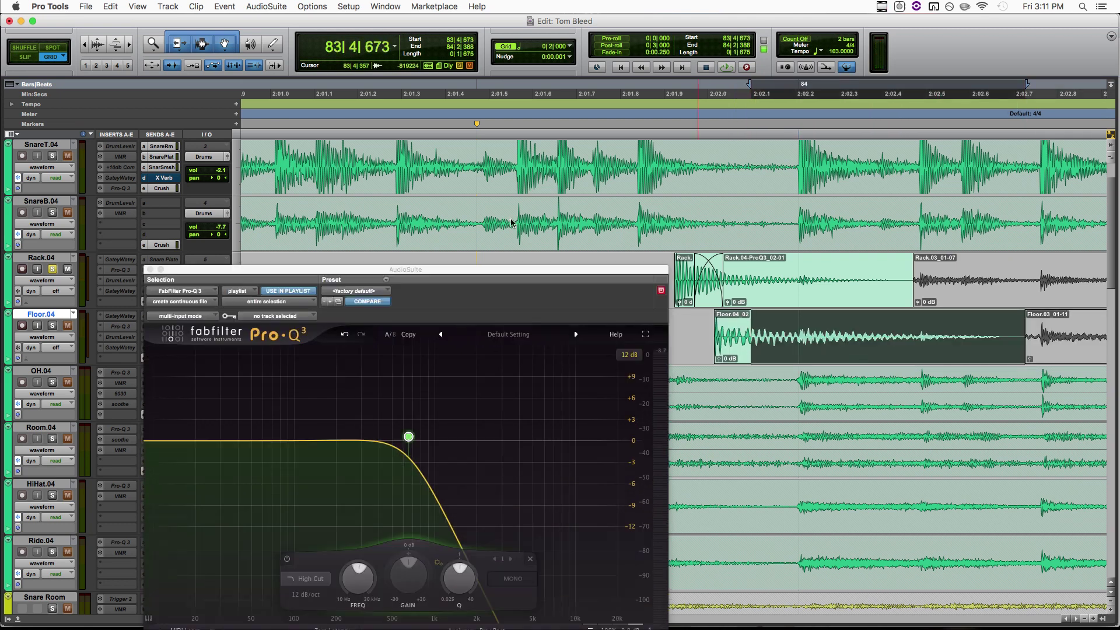
{"action": "left_click", "coordinate": [648, 548]}
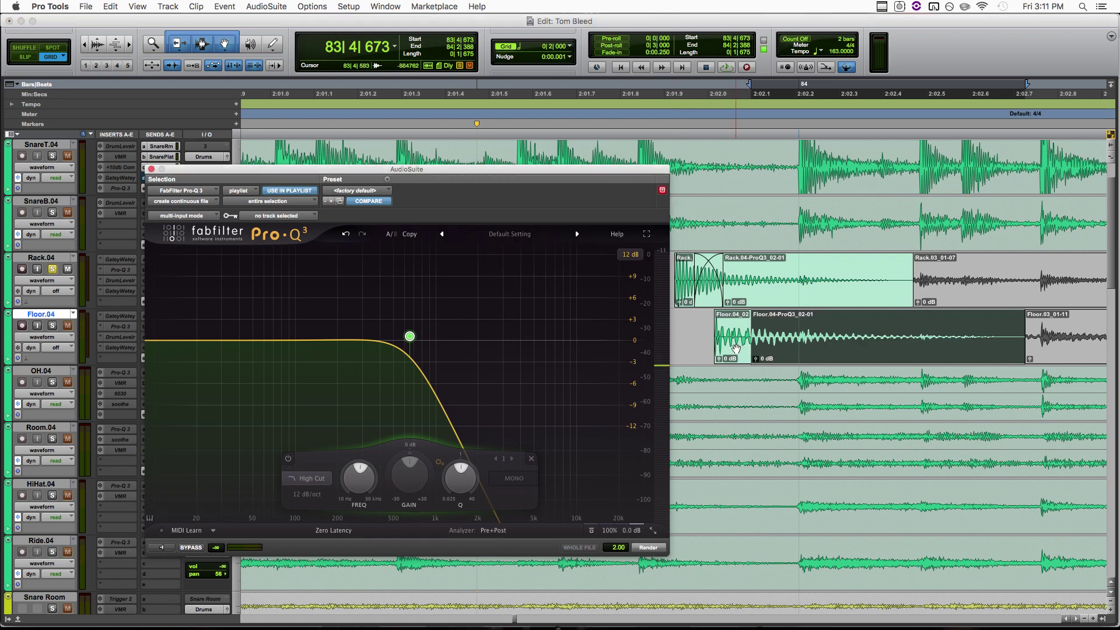
Crossfade the Floor.04 hit into its filtered tail from 83|4|548 to 83|4|799 and play back both toms
{"action": "left_click_drag", "start_coordinate": [751, 363], "coordinate": [716, 352]}
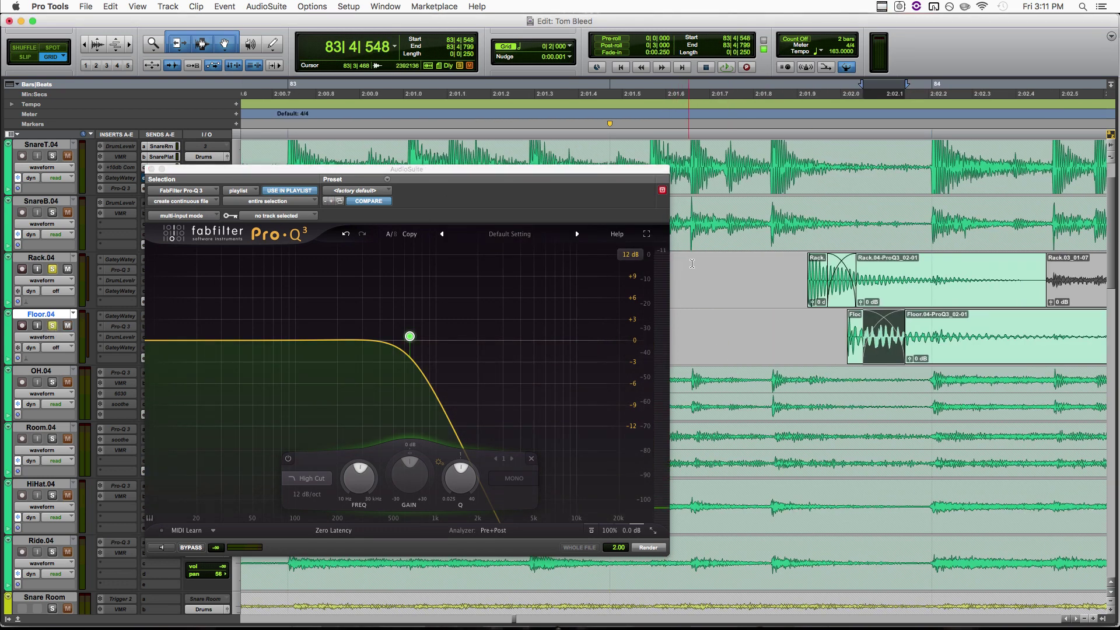
{"action": "left_click", "coordinate": [692, 272]}
{"action": "key", "text": "space"}
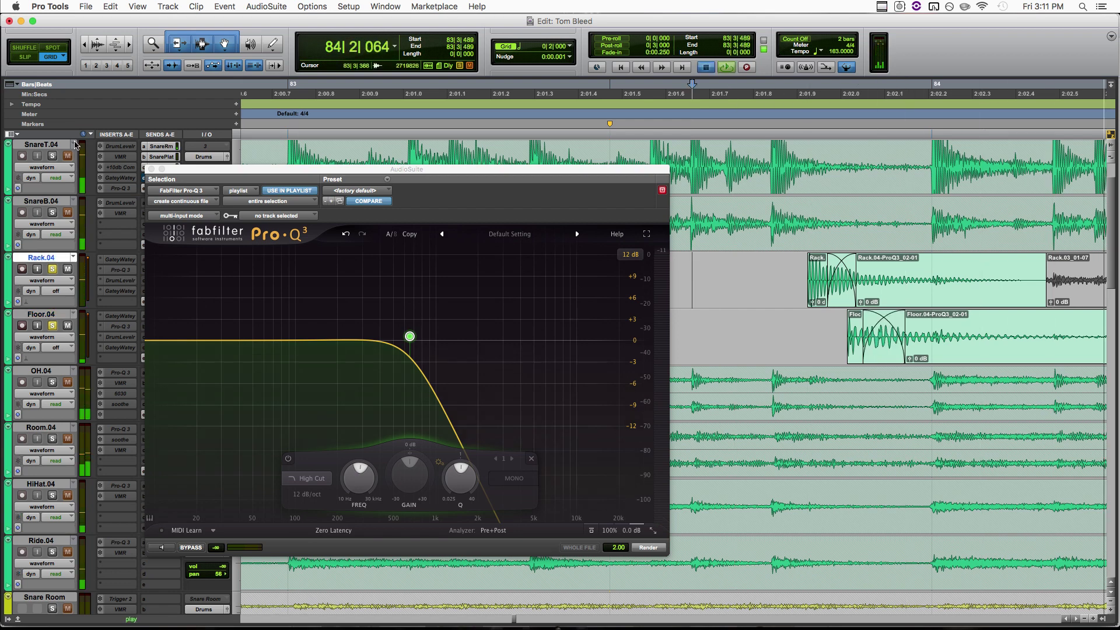
{"action": "key", "text": "space"}
{"action": "key", "text": "space"}
Shorten the Floor.04 crossfade to end at 83|4|712 and play the toms back from 83|3|486
{"action": "left_click_drag", "start_coordinate": [864, 337], "coordinate": [887, 337]}
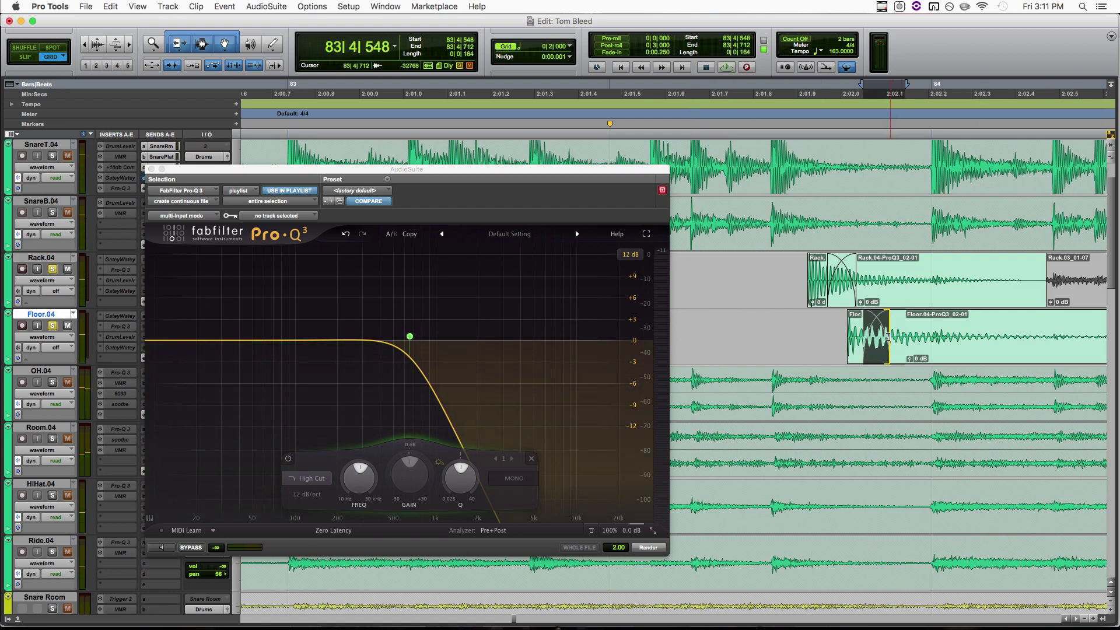
{"action": "left_click", "coordinate": [692, 280]}
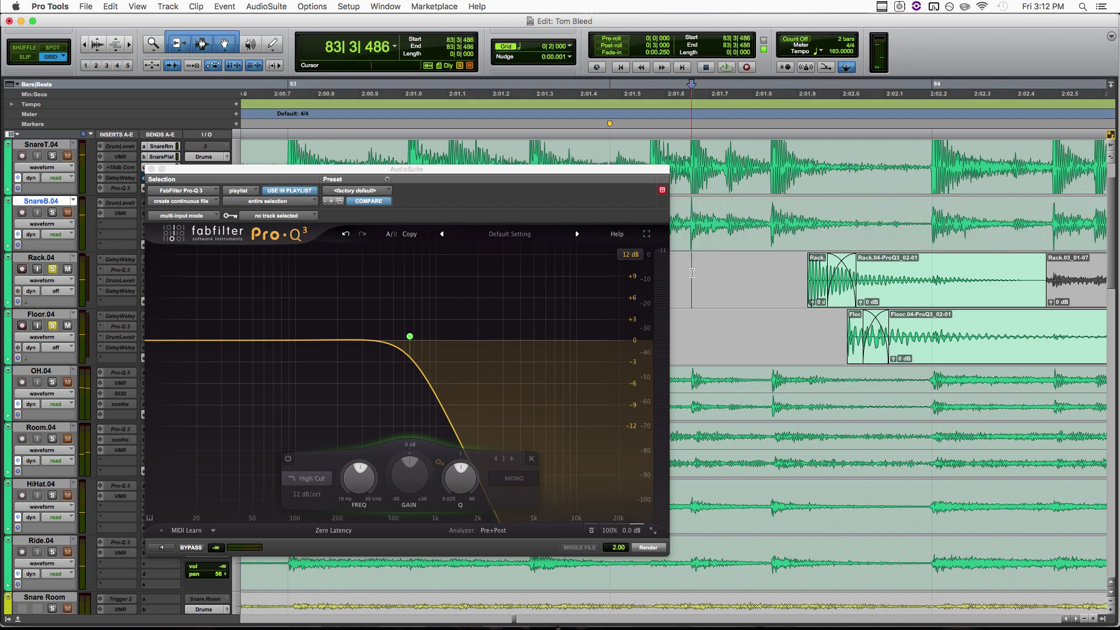
{"action": "left_click", "coordinate": [170, 176]}
{"action": "key", "text": "space"}
Close the AudioSuite window, take the tom tracks out of solo and play the full drums from 83|1|000
{"action": "left_click", "coordinate": [151, 169]}
{"action": "key", "text": "space"}
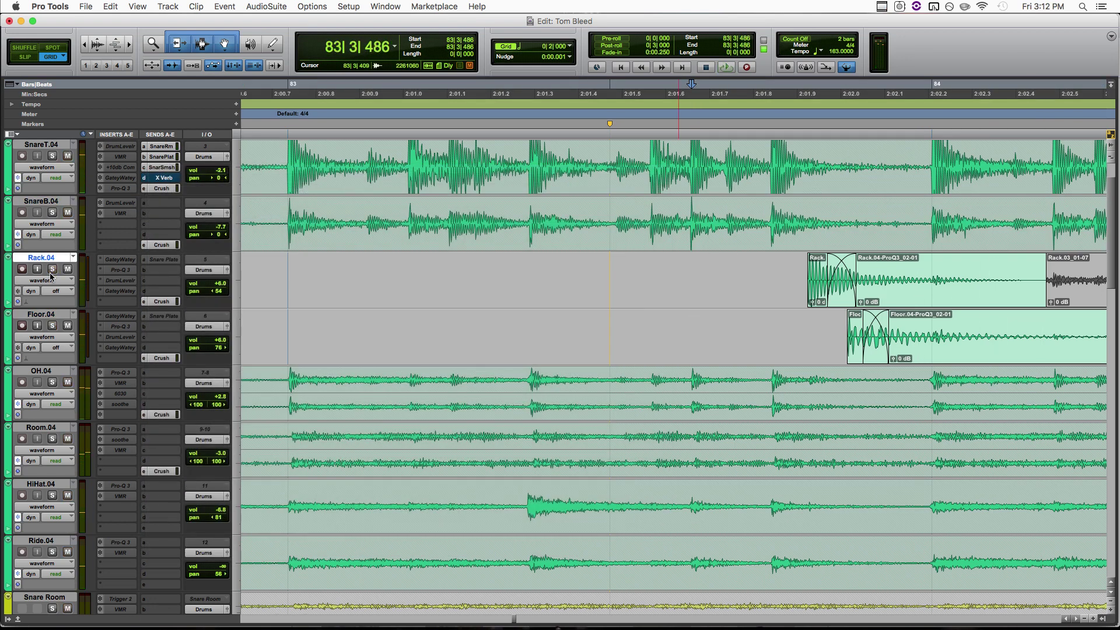
{"action": "key", "text": "super+bracketleft"}
{"action": "key", "text": "super+bracketleft"}
{"action": "key", "text": "super+bracketleft"}
{"action": "left_click", "coordinate": [638, 288]}
{"action": "key", "text": "space"}
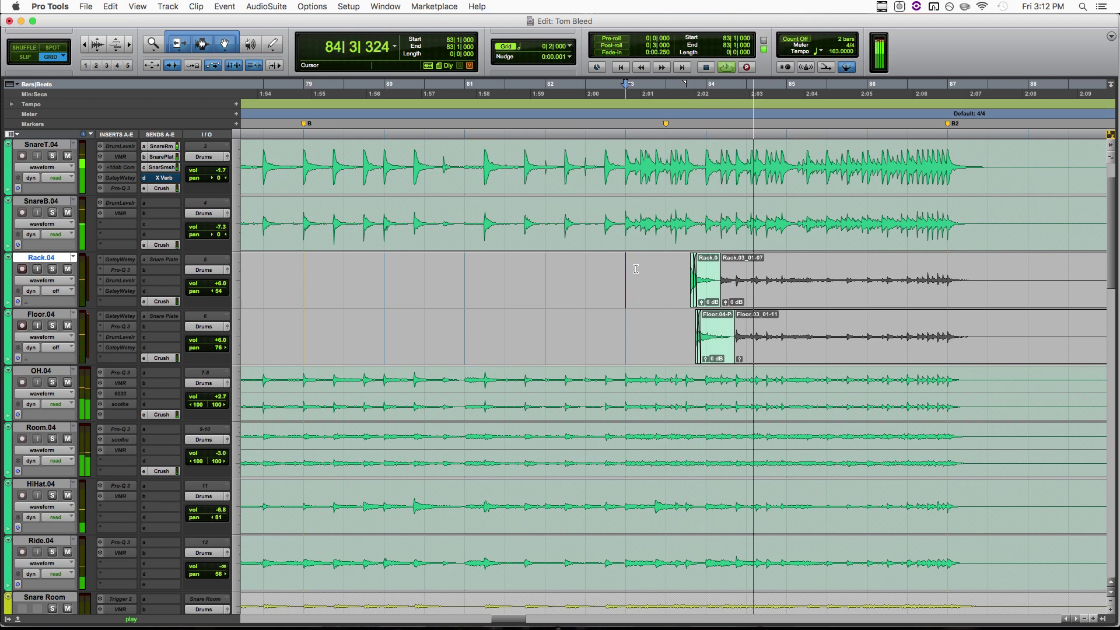
{"action": "key", "text": "space"}
{"action": "key", "text": "super+bracketright"}
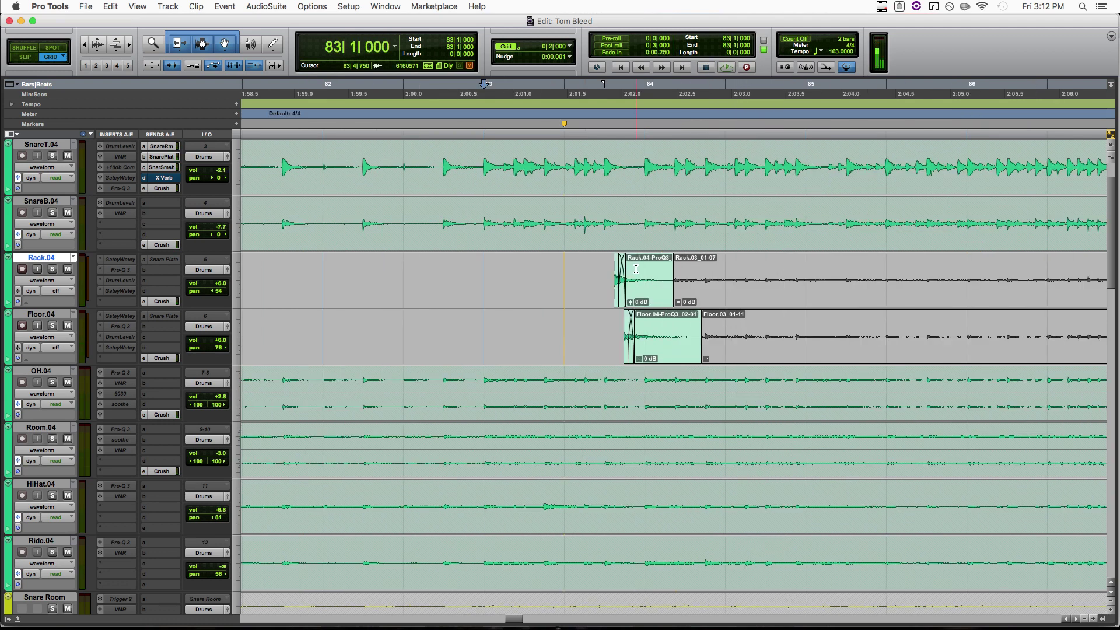